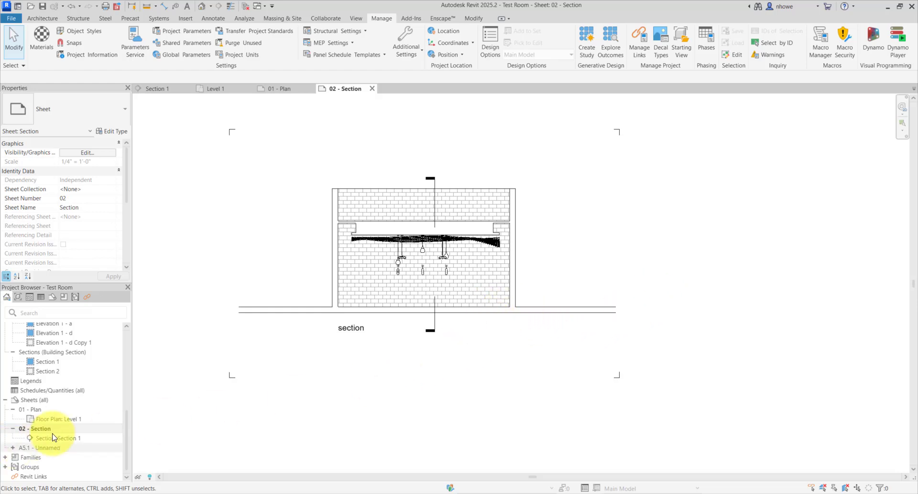
# - Open the Level 1 floor plan view
pyautogui.click(30, 401)
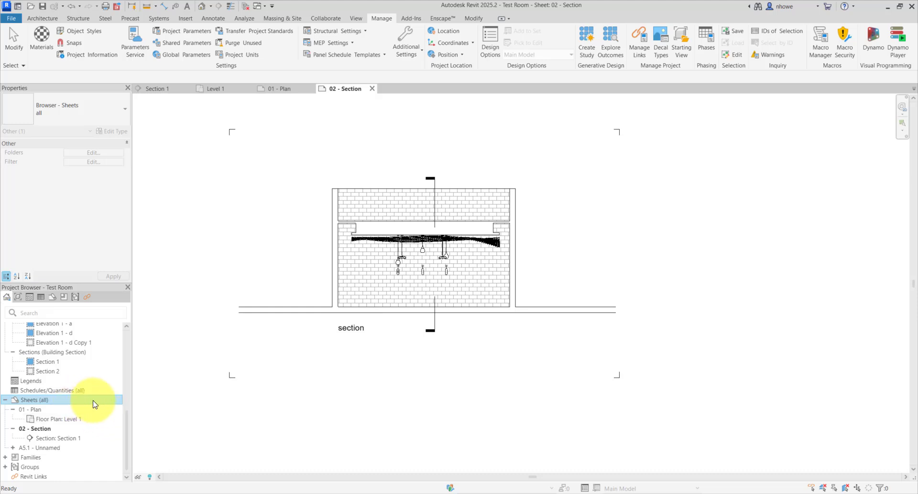
pyautogui.moveTo(127, 426); pyautogui.dragTo(148, 312)
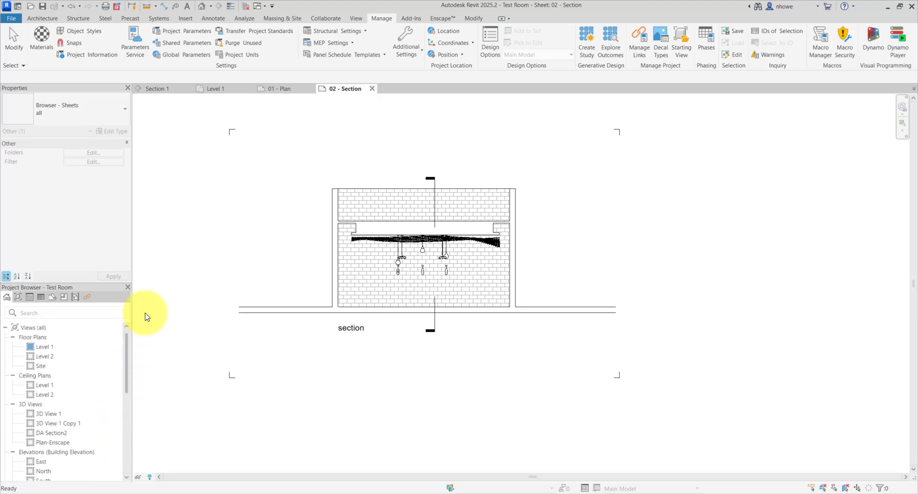
pyautogui.doubleClick(47, 348)
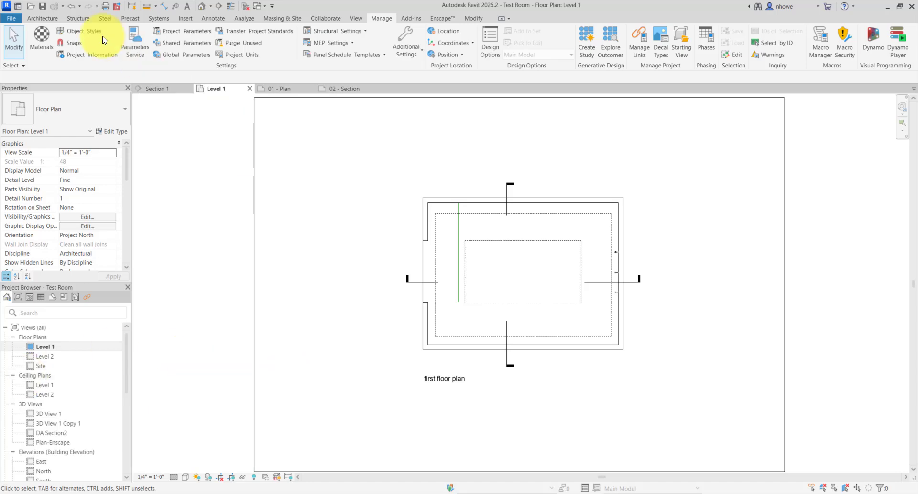
# - Examine the image size options of the image export, trying Zoom to 100% of actual size, and leave without exporting
pyautogui.click(12, 18)
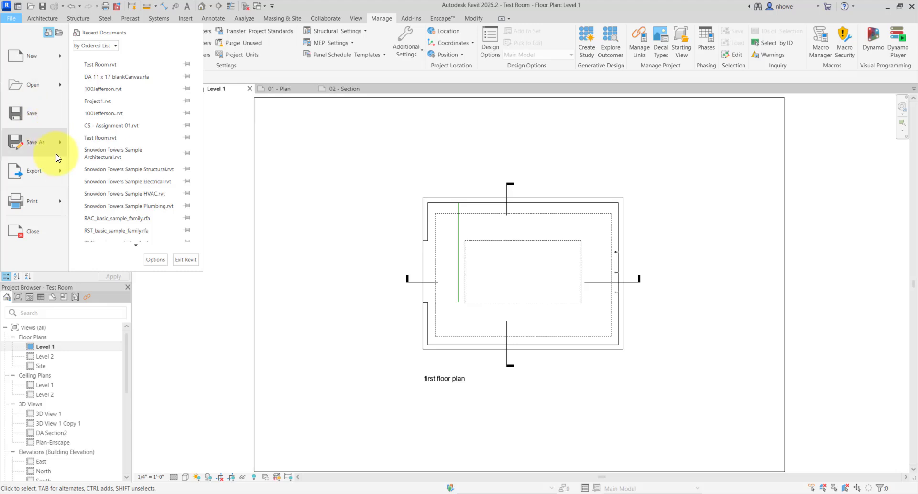
pyautogui.moveTo(48, 172)
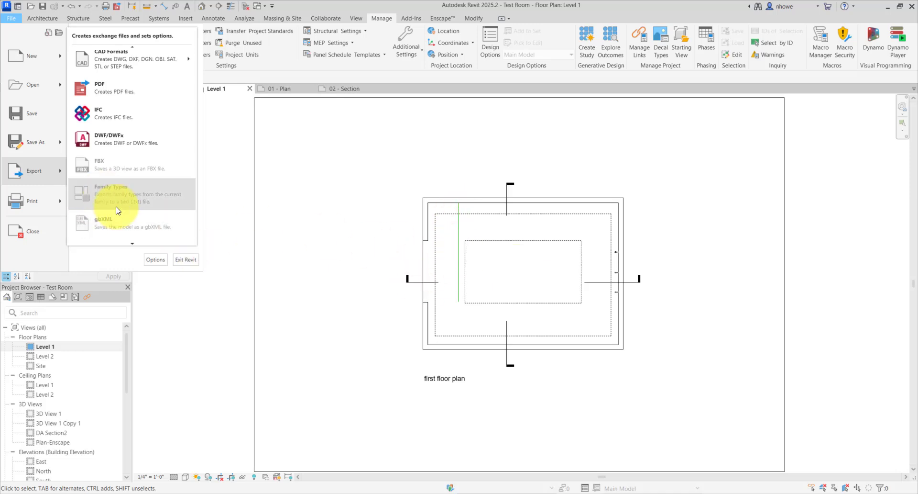
pyautogui.moveTo(137, 244)
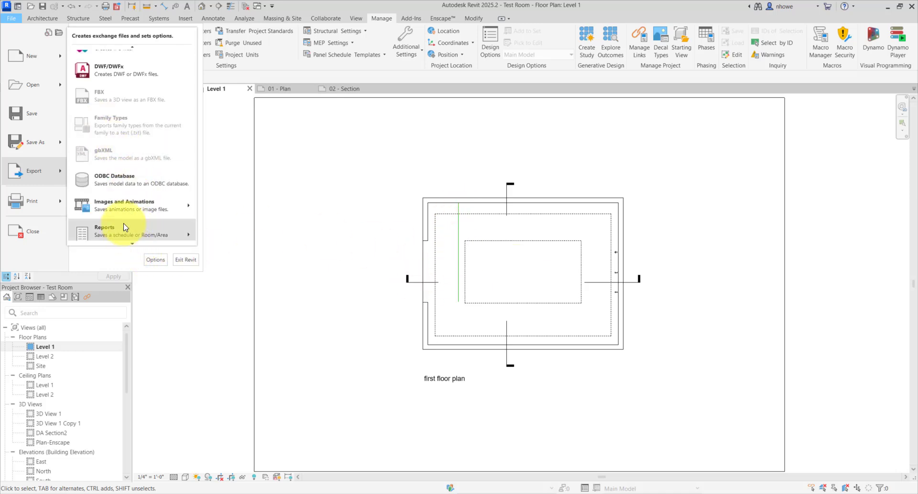
pyautogui.click(224, 231)
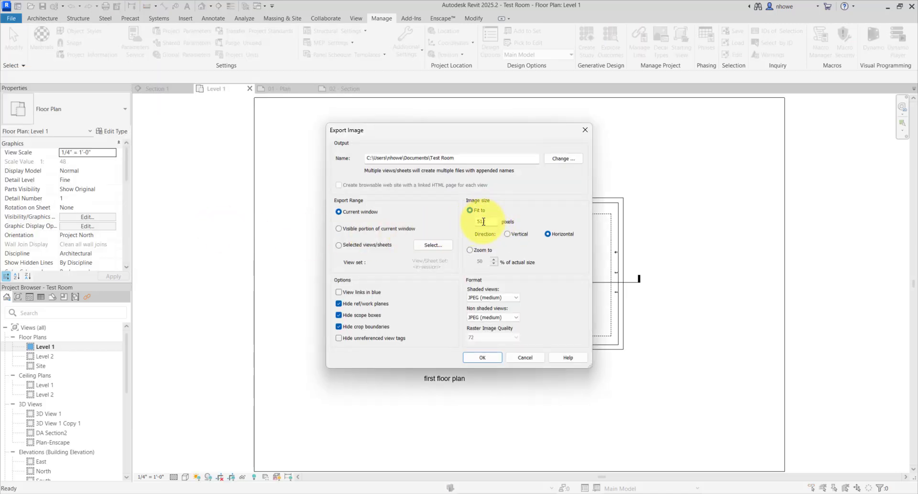
pyautogui.click(470, 249)
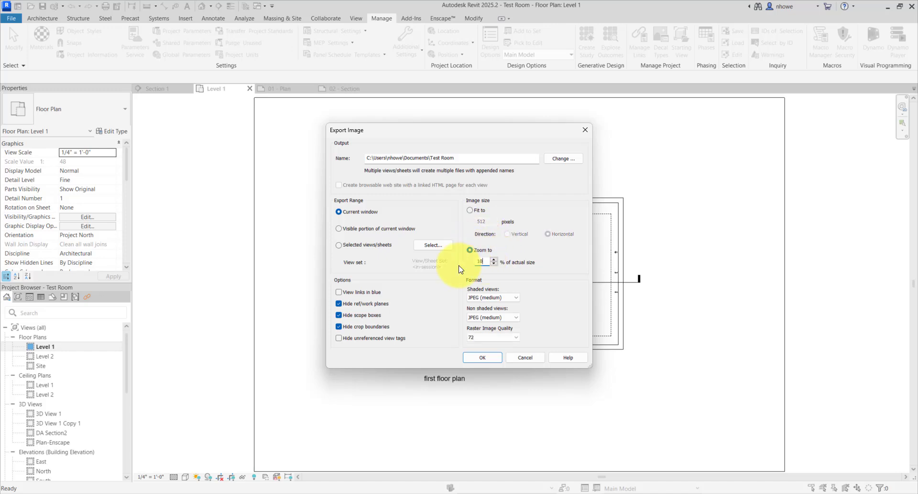
pyautogui.click(496, 214)
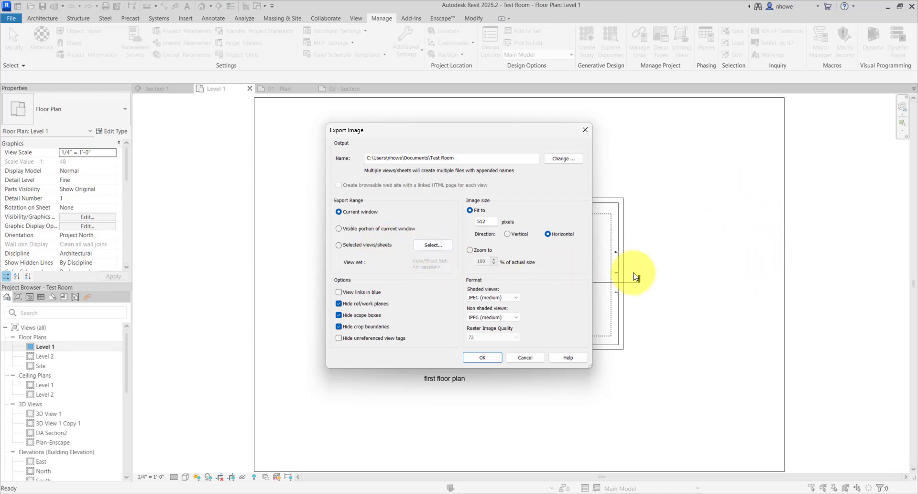
pyautogui.click(525, 357)
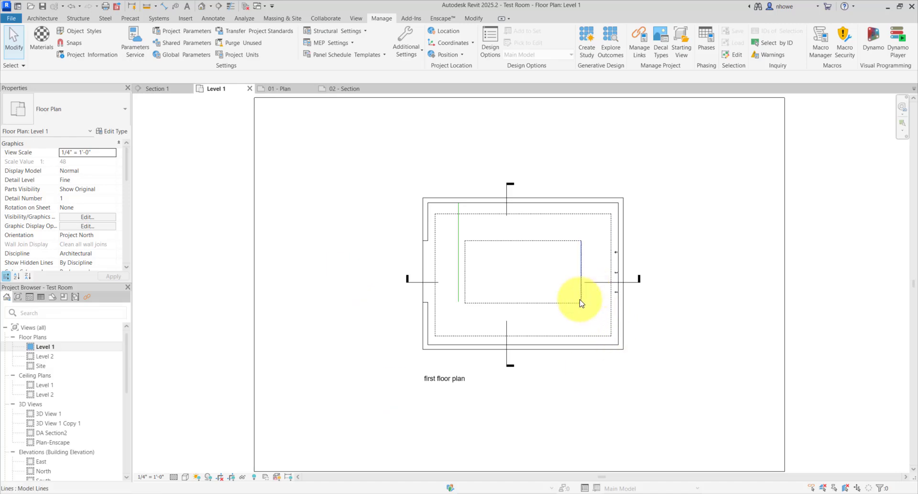
pyautogui.scroll(2, 566, 314)
pyautogui.scroll(3, 566, 314)
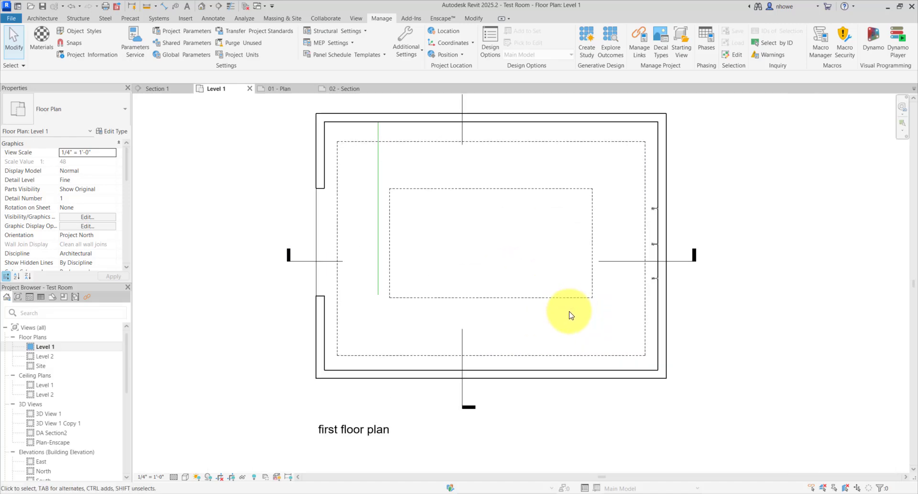
pyautogui.scroll(-2, 569, 314)
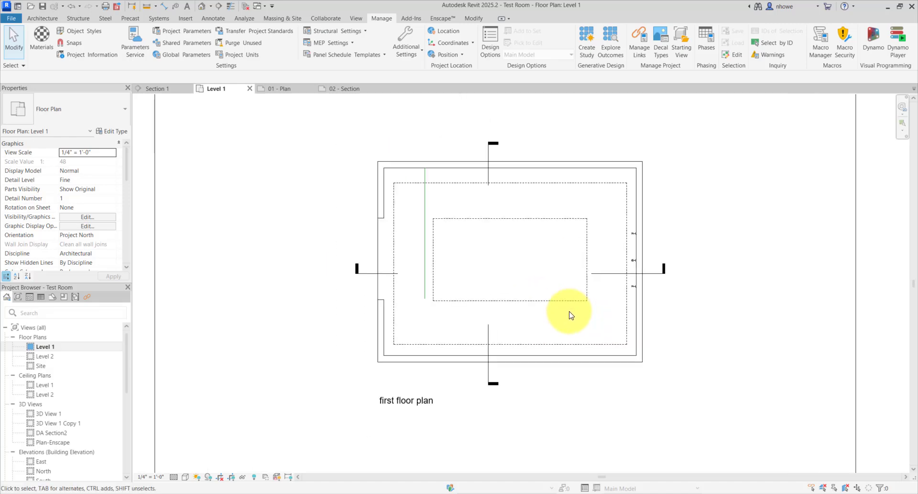
pyautogui.scroll(-5, 569, 314)
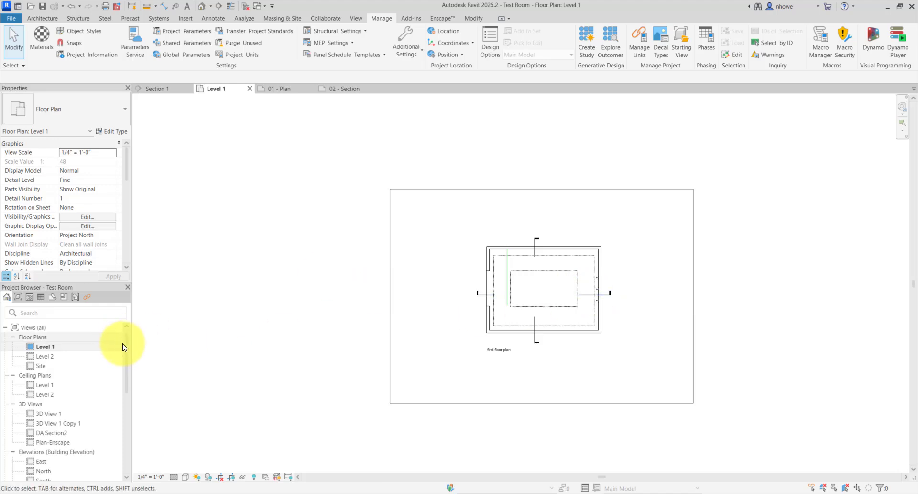
# - Load the B 11 x 17 Horizontal title block from the Titleblocks folder and create a new sheet with the DA 11 x 17 blankCanvas title block
pyautogui.moveTo(124, 344); pyautogui.dragTo(119, 436)
pyautogui.click(32, 401)
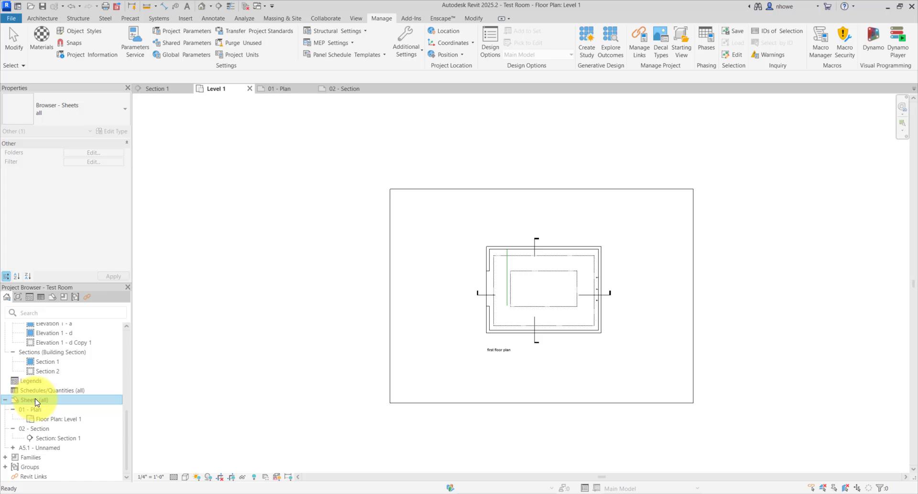
pyautogui.rightClick(35, 401)
pyautogui.click(65, 404)
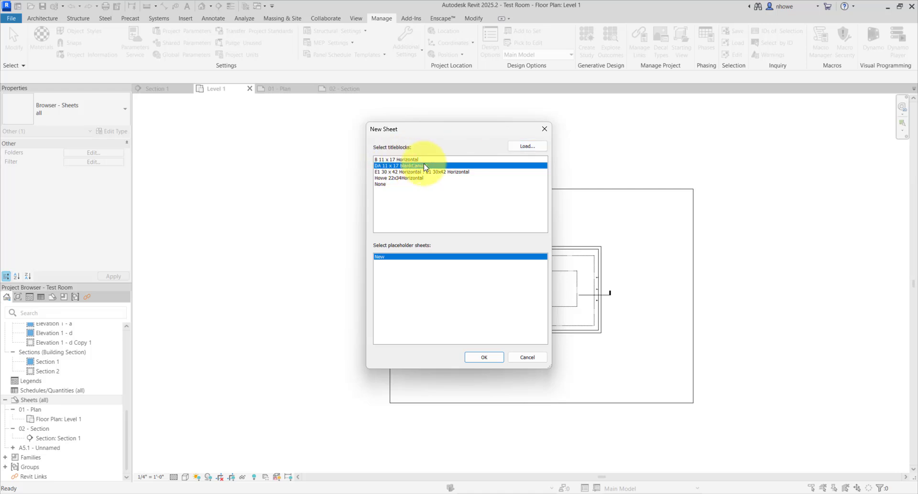
pyautogui.click(519, 146)
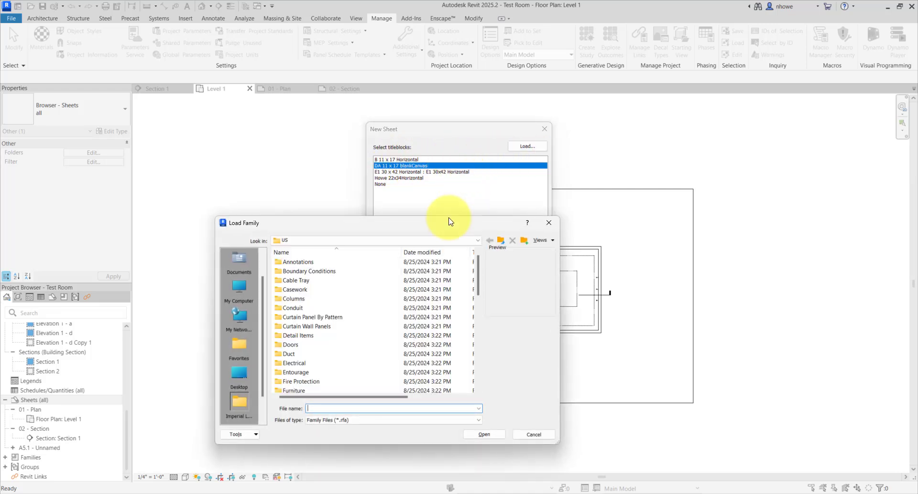
pyautogui.scroll(-5, 313, 301)
pyautogui.scroll(-5, 311, 317)
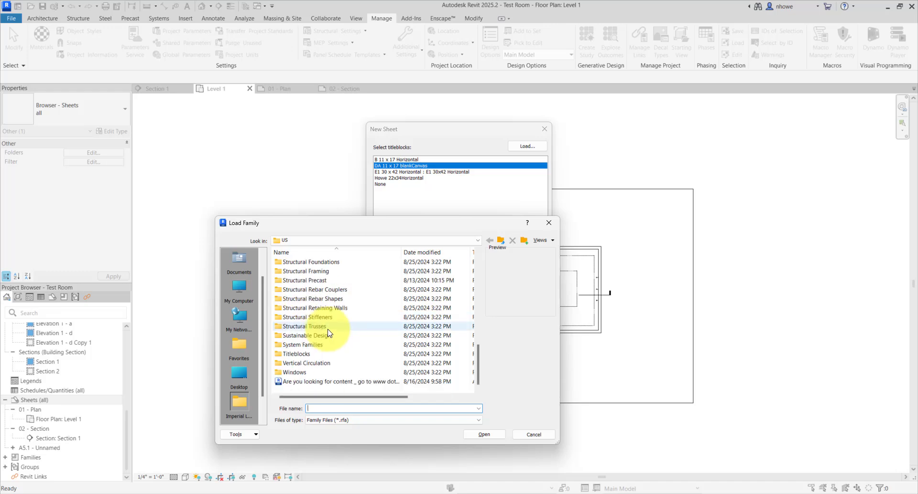
pyautogui.doubleClick(318, 352)
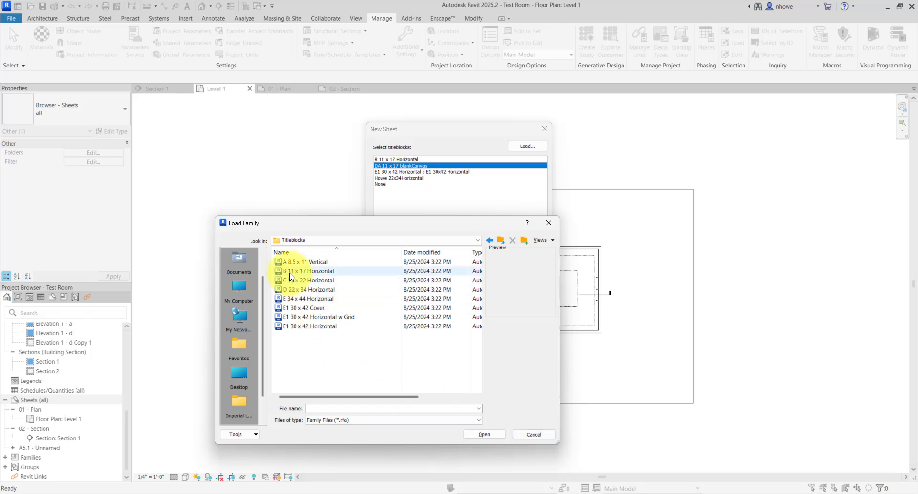
pyautogui.click(309, 270)
pyautogui.click(493, 435)
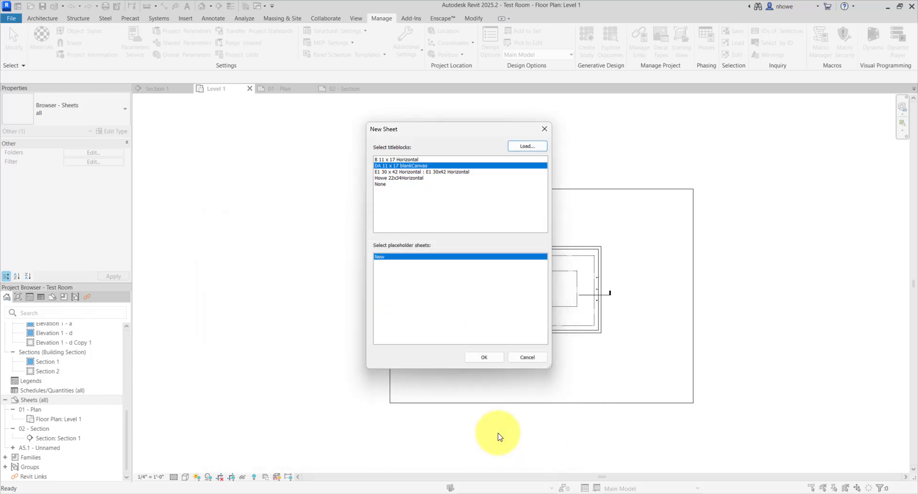
pyautogui.click(484, 357)
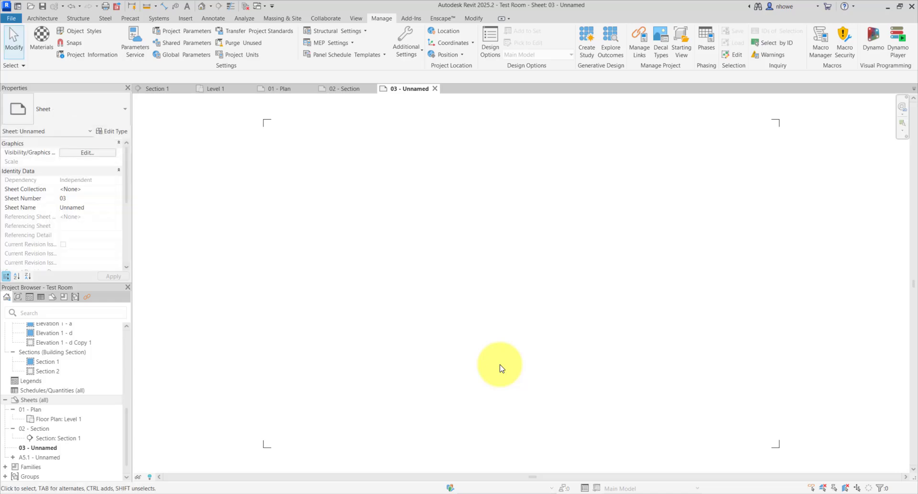
# - Inspect the new sheet's blank title block in the family editor and return to the sheet
pyautogui.click(330, 433)
pyautogui.doubleClick(352, 433)
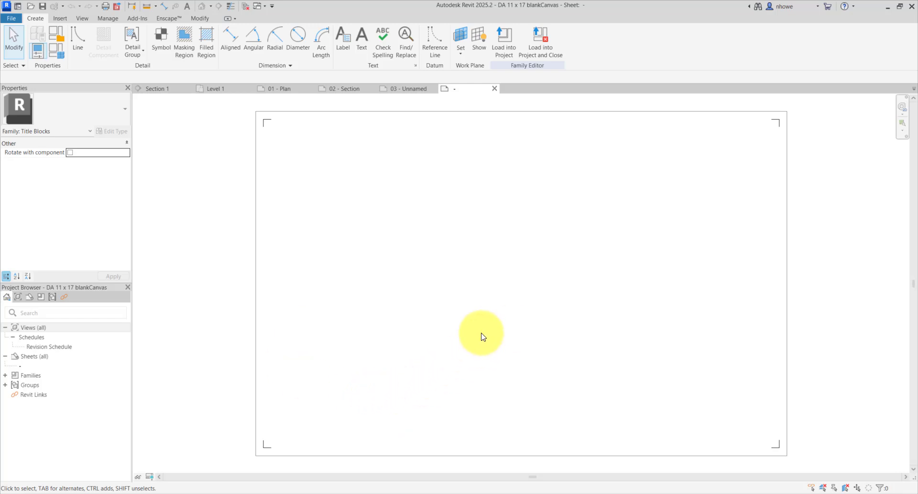
pyautogui.click(550, 54)
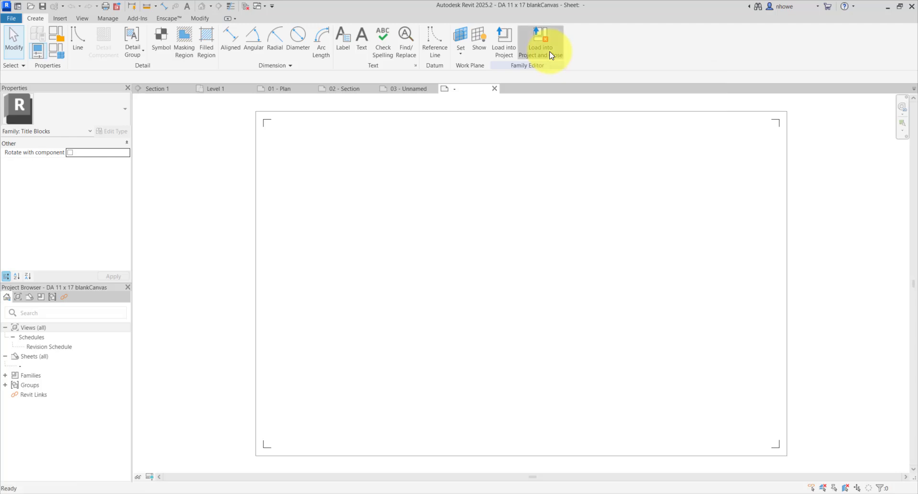
pyautogui.click(476, 261)
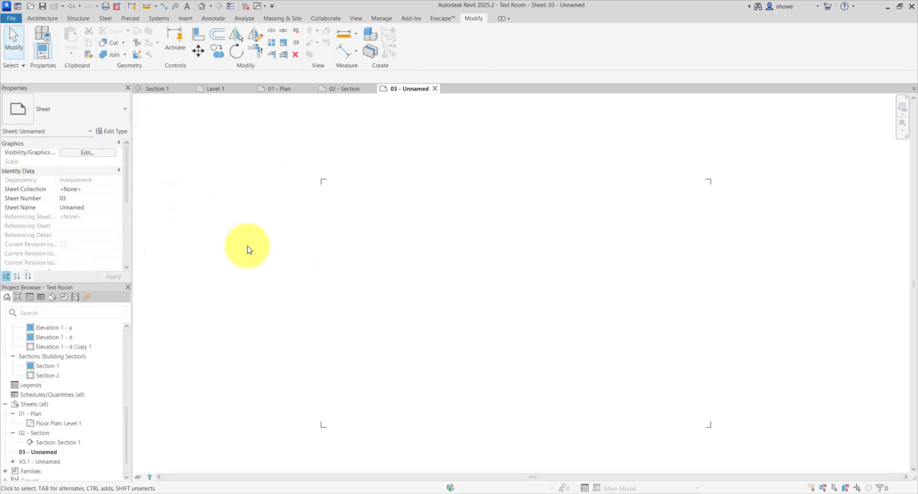
# - Switch the new sheet's title block to the B 11 x 17 Horizontal type
pyautogui.click(319, 190)
pyautogui.click(121, 113)
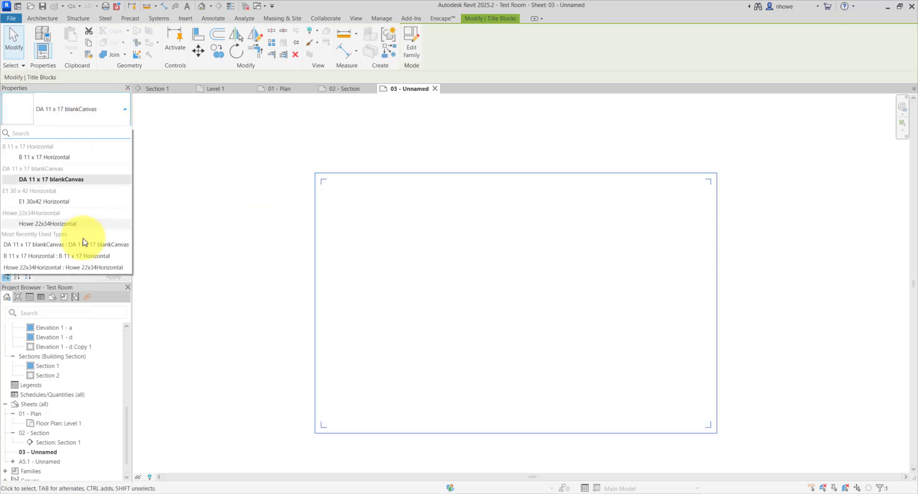
pyautogui.click(55, 255)
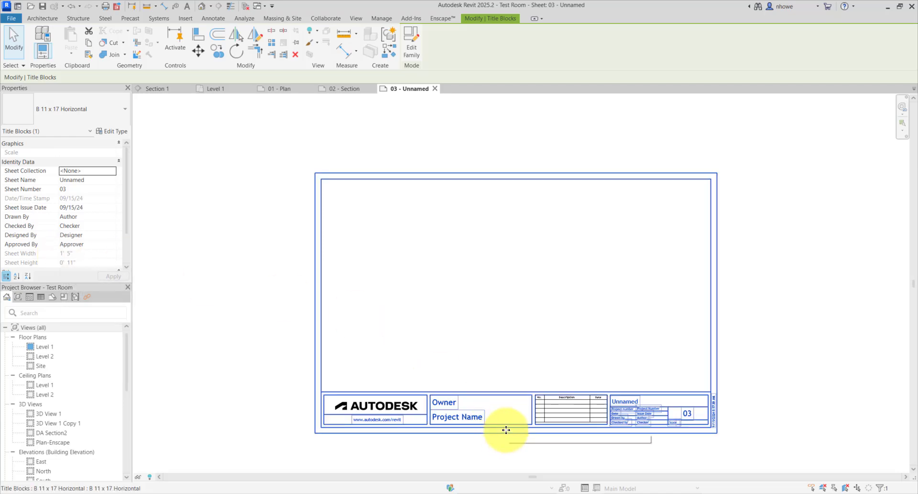
# - Open the B 11 x 17 Horizontal title block for editing and draw a short L-shaped mark at the inner border's upper-left corner
pyautogui.doubleClick(506, 429)
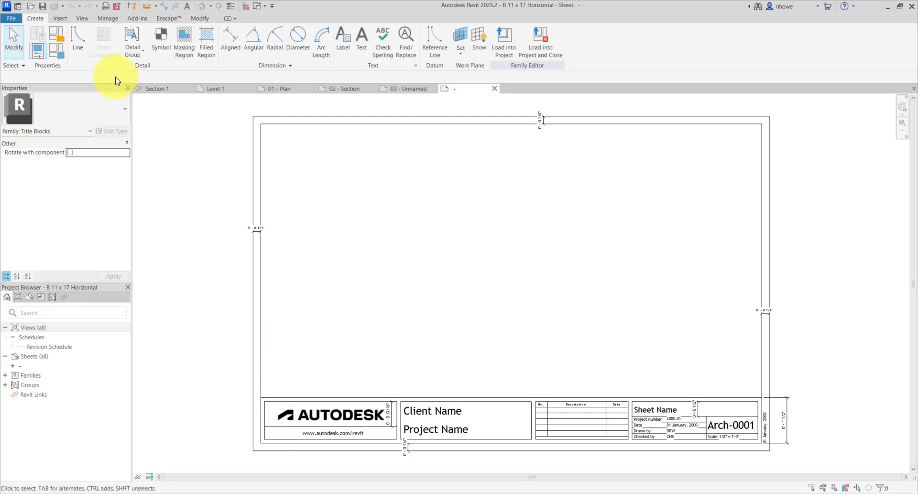
pyautogui.click(77, 42)
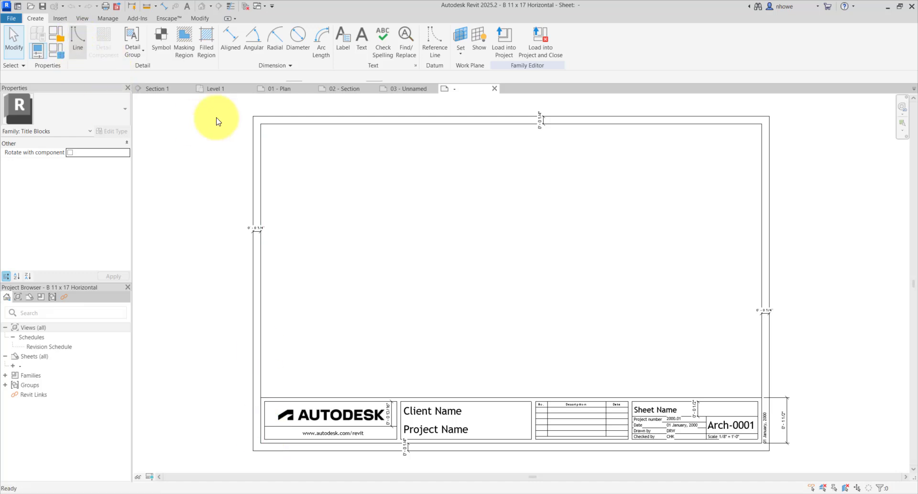
pyautogui.click(255, 134)
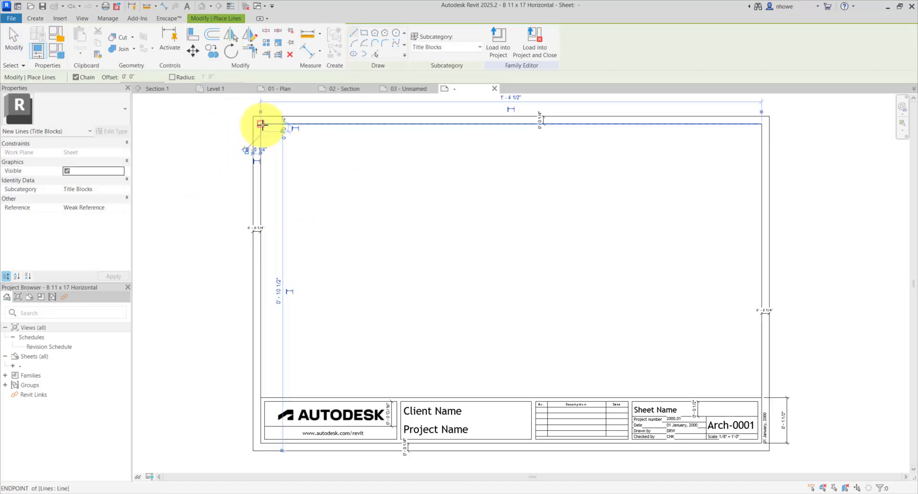
pyautogui.click(271, 124)
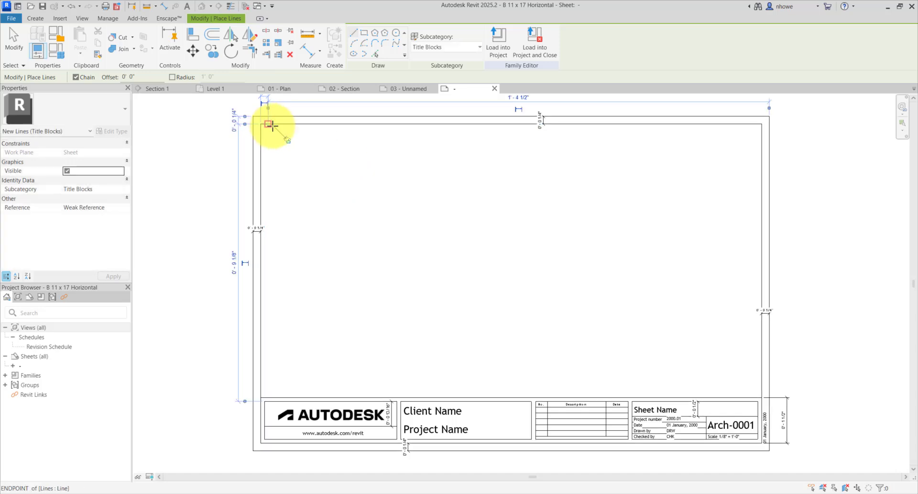
pyautogui.click(12, 43)
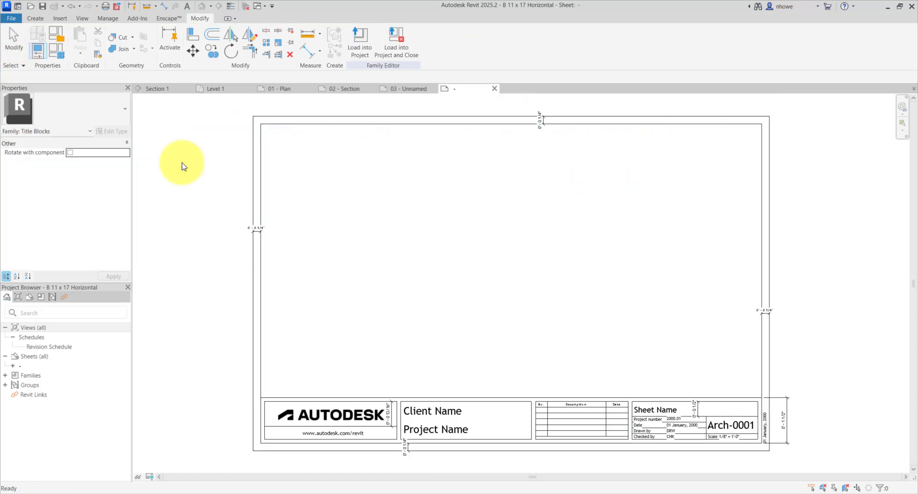
# - Delete the title block's inner border, logo, texts, tables and dimensions, keeping only the outer sheet outline and the corner mark
pyautogui.moveTo(440, 103); pyautogui.dragTo(369, 472)
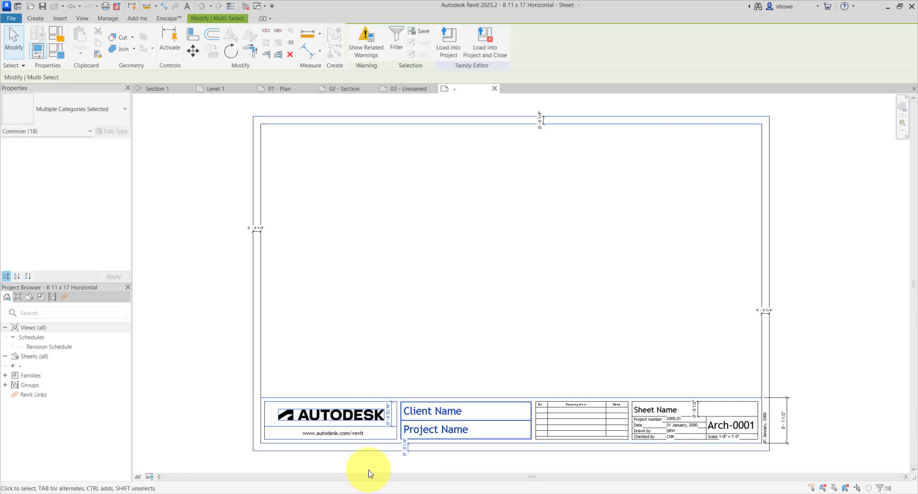
pyautogui.press('Delete')
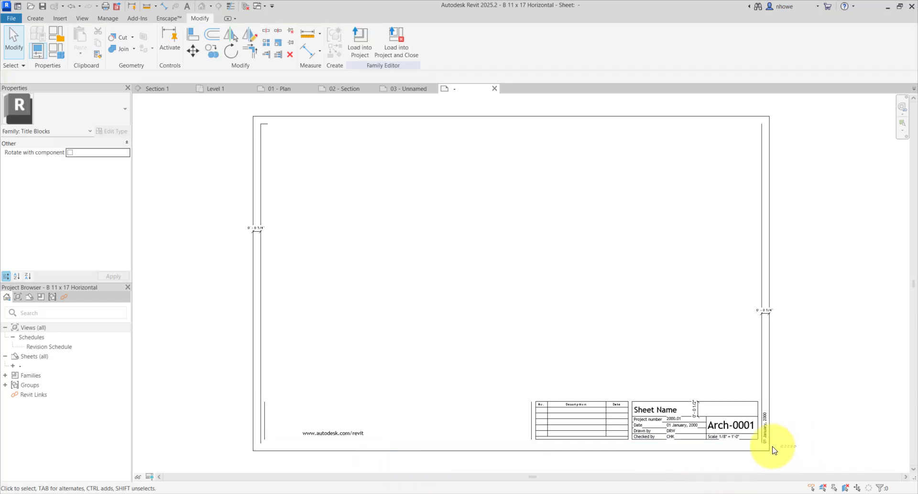
pyautogui.moveTo(781, 438); pyautogui.dragTo(84, 417)
pyautogui.press('Delete')
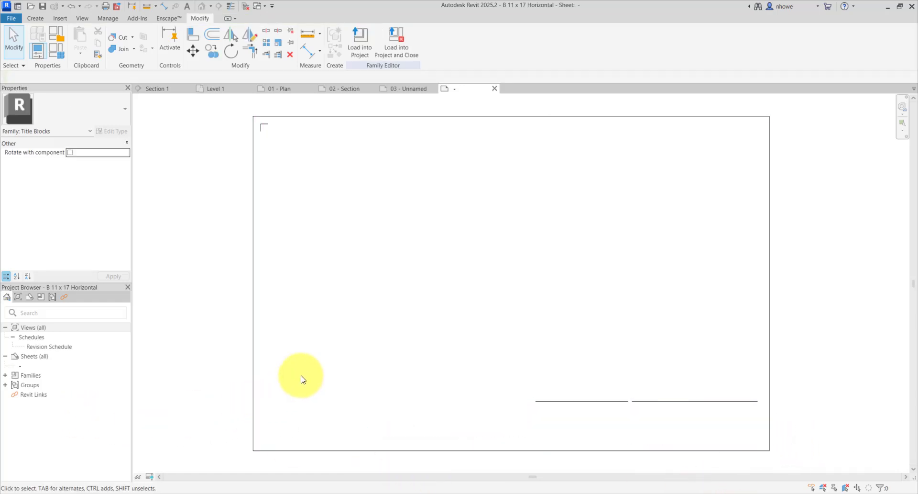
pyautogui.click(475, 116)
pyautogui.moveTo(792, 276); pyautogui.dragTo(532, 472)
pyautogui.press('Delete')
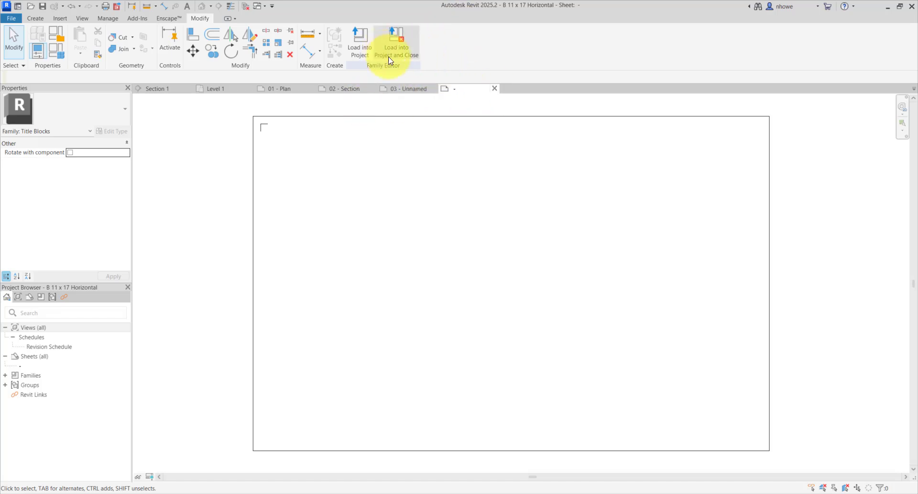
# - Close the B 11 x 17 Horizontal title block family without saving its changes and reopen sheet 03 - Unnamed
pyautogui.click(495, 88)
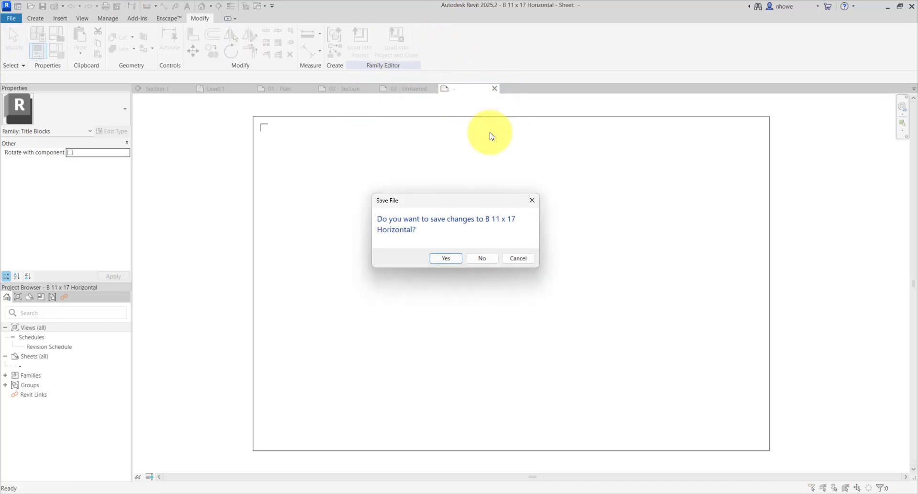
pyautogui.click(483, 258)
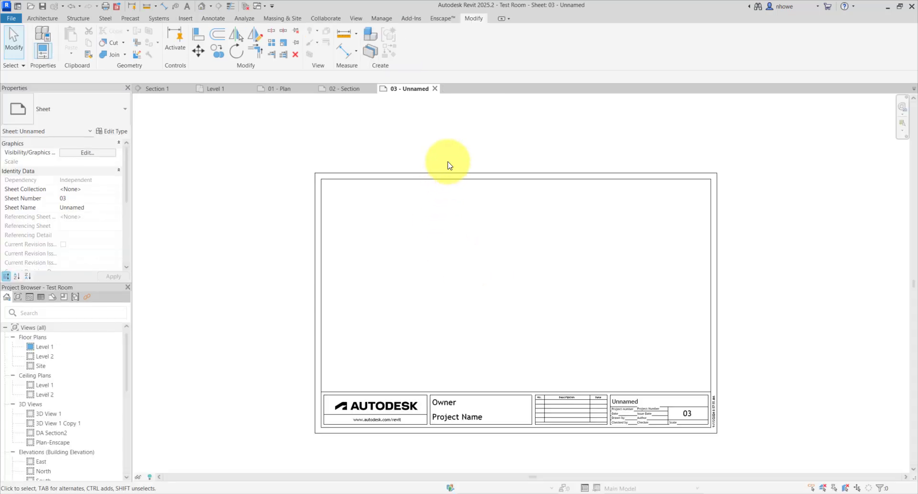
pyautogui.click(436, 89)
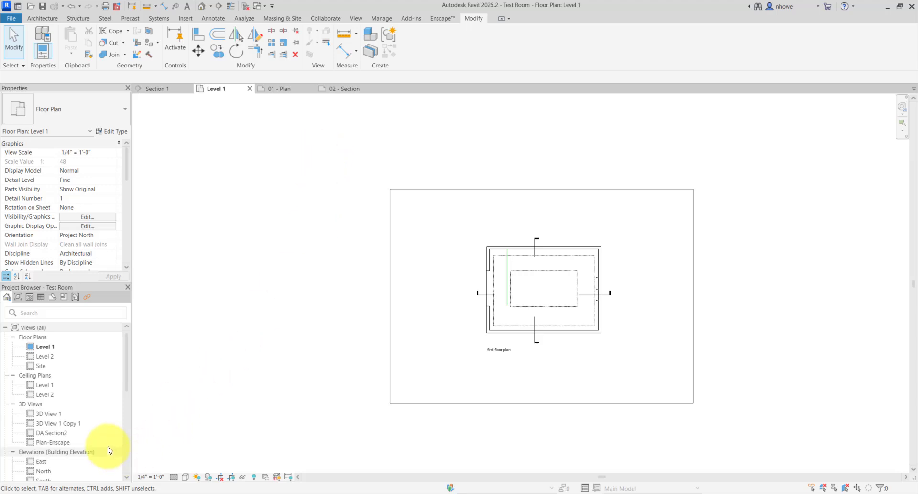
pyautogui.scroll(-10, 108, 452)
pyautogui.scroll(-4, 106, 447)
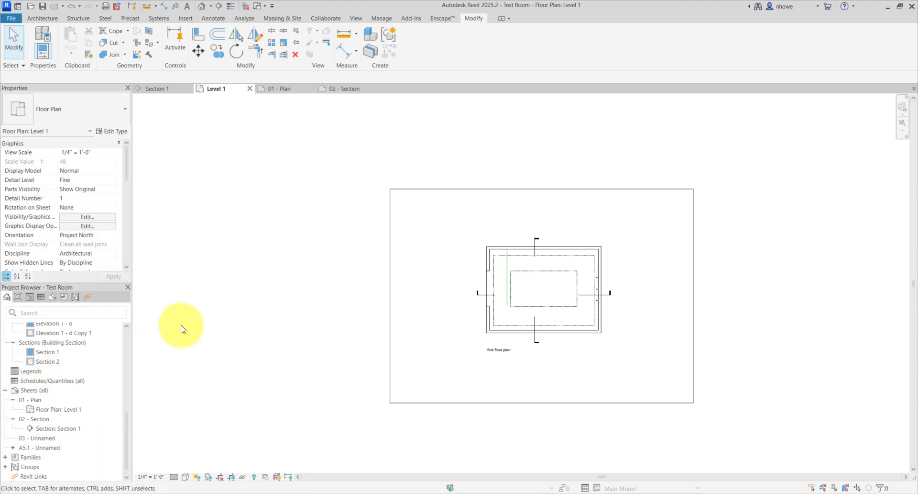
pyautogui.doubleClick(39, 439)
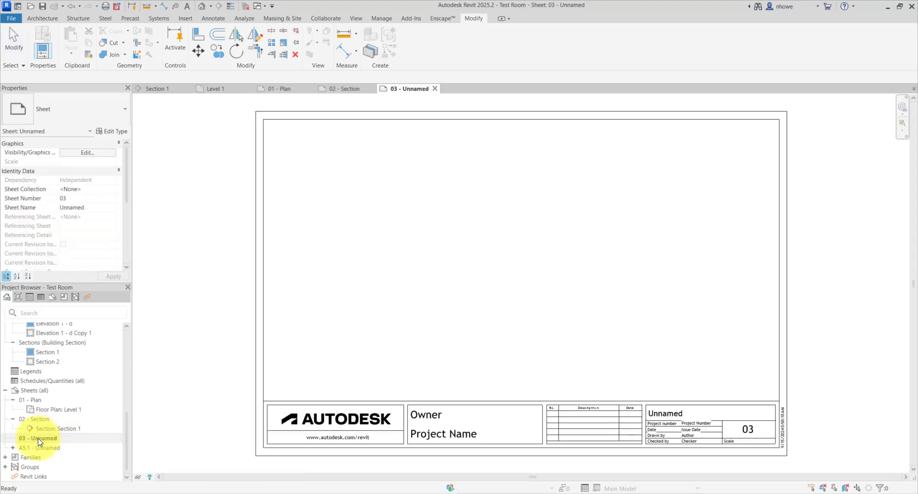
# - Switch sheet 03's title block to the DA 11 x 17 blankCanvas type
pyautogui.click(266, 258)
pyautogui.click(119, 118)
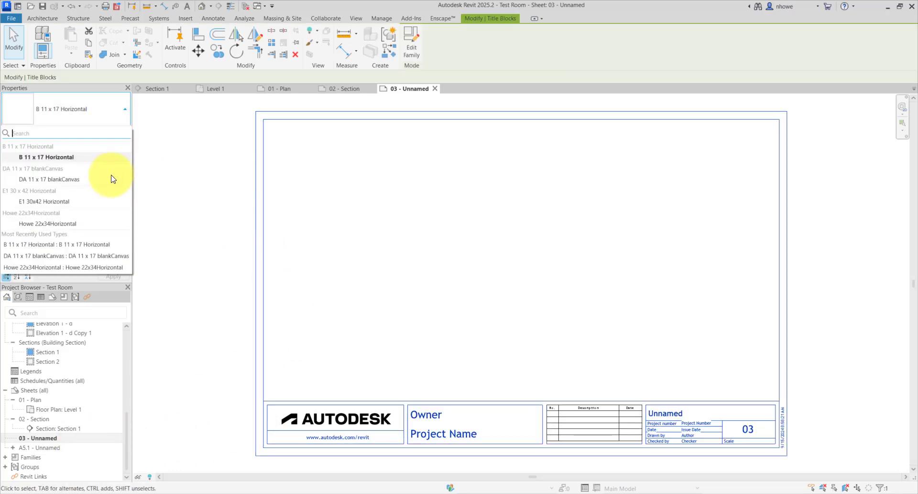
pyautogui.click(48, 256)
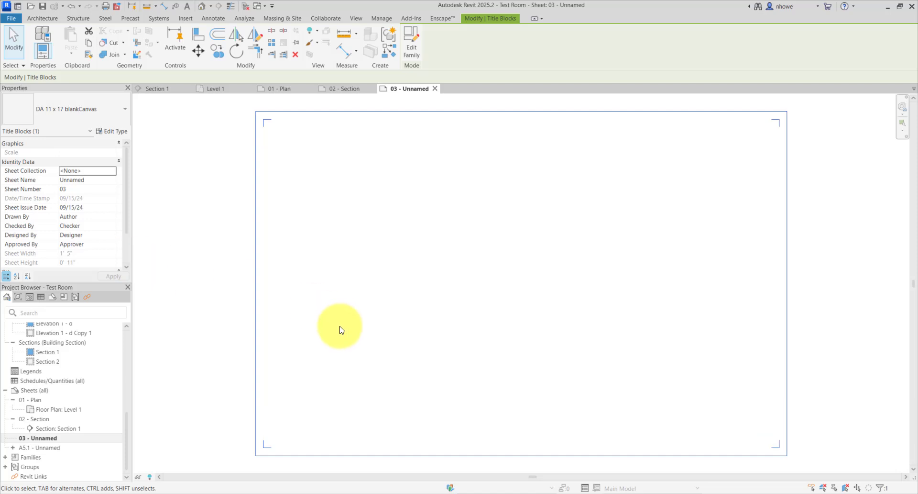
pyautogui.click(168, 314)
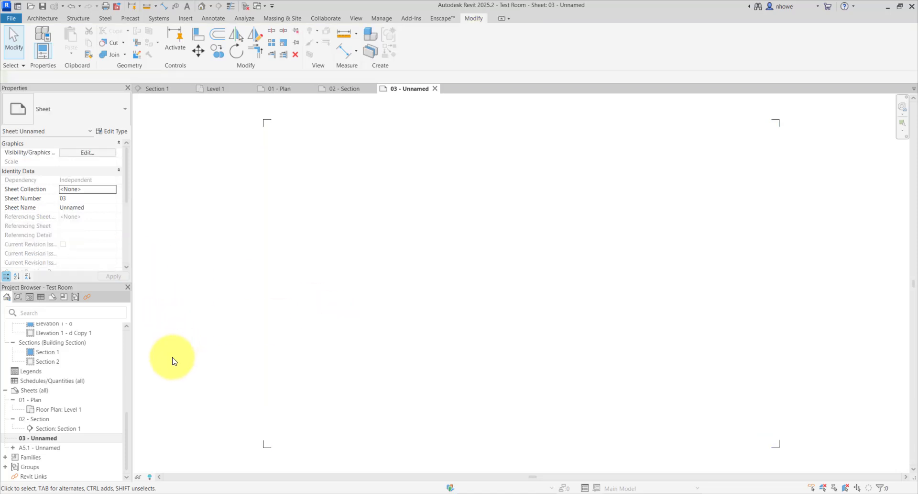
# - Place the Section 2 view near the middle of sheet 03
pyautogui.moveTo(33, 361); pyautogui.dragTo(472, 244)
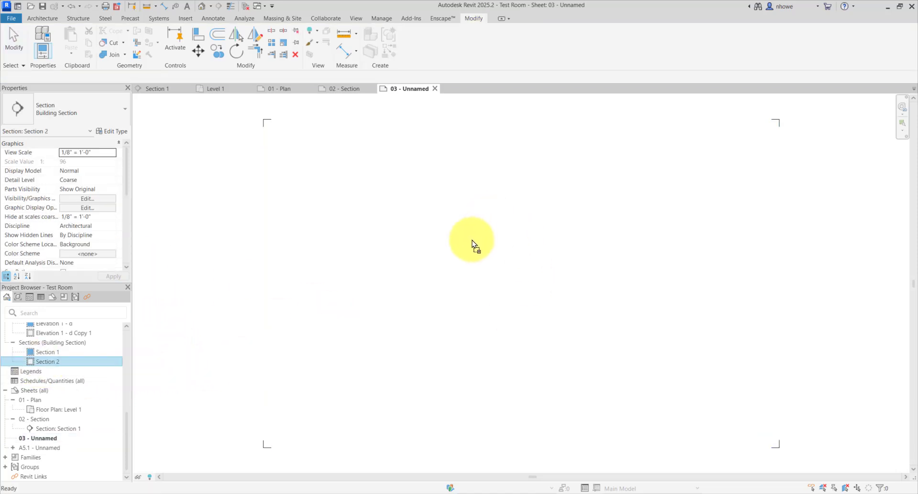
pyautogui.click(506, 287)
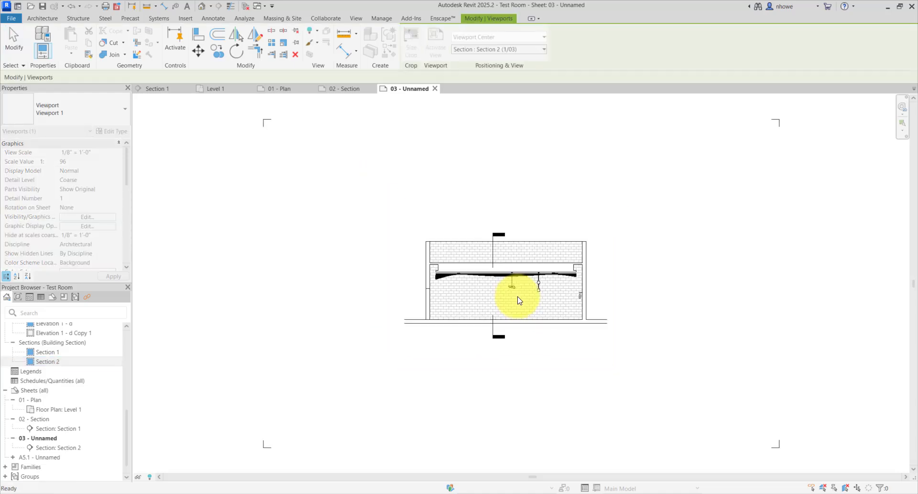
pyautogui.click(339, 362)
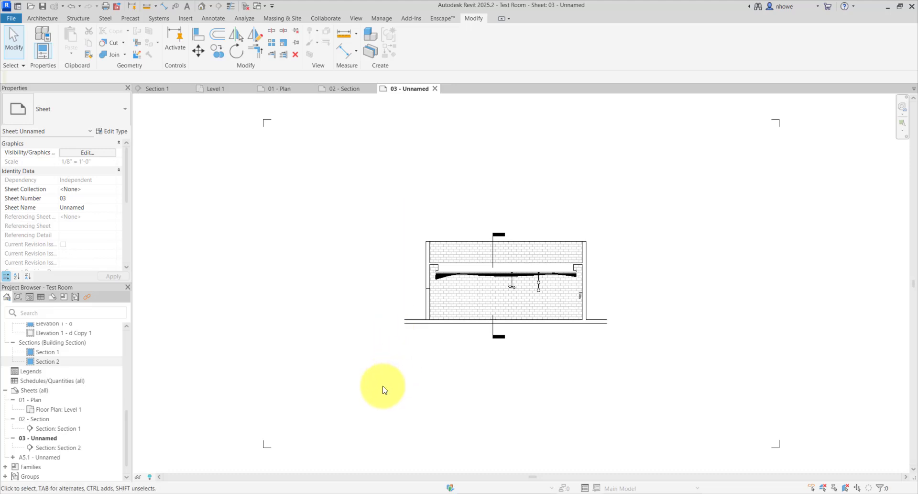
# - Look at sheet 02 - Section for comparison, and set the Section 2 view's scale to 1/4" = 1'-0"
pyautogui.doubleClick(42, 419)
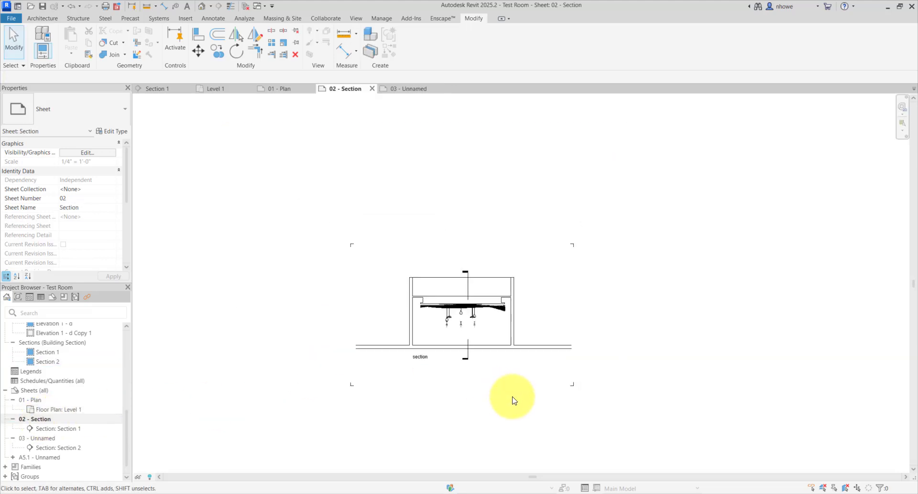
pyautogui.scroll(1, 512, 400)
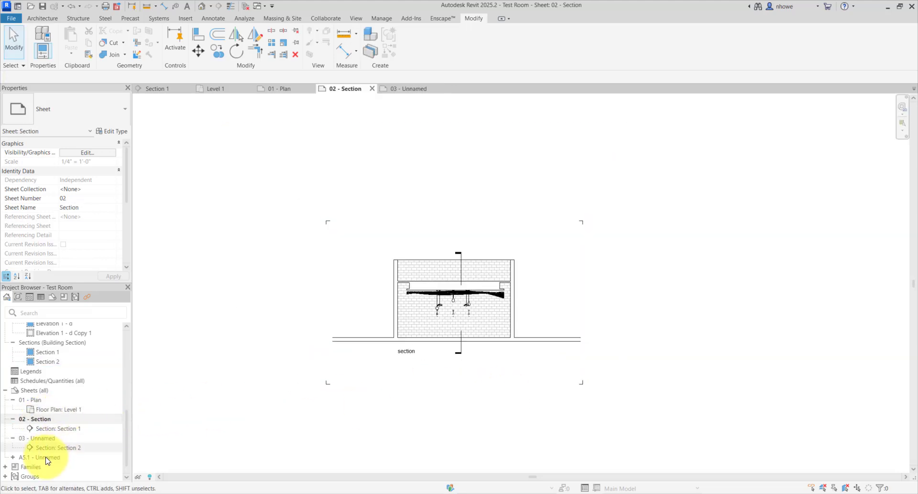
pyautogui.doubleClick(81, 449)
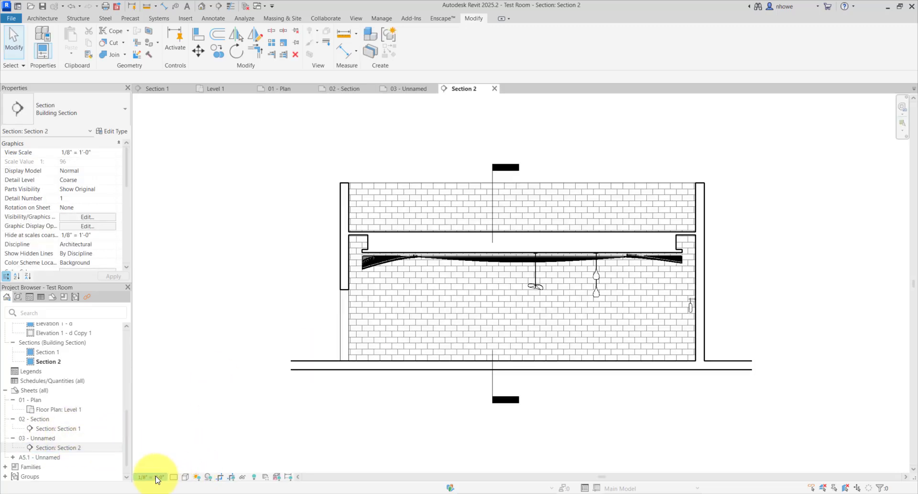
pyautogui.click(157, 477)
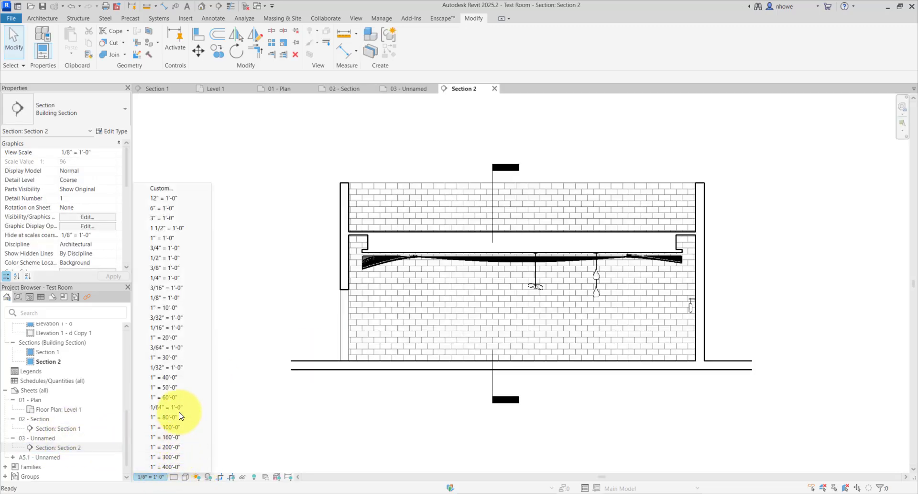
pyautogui.click(167, 278)
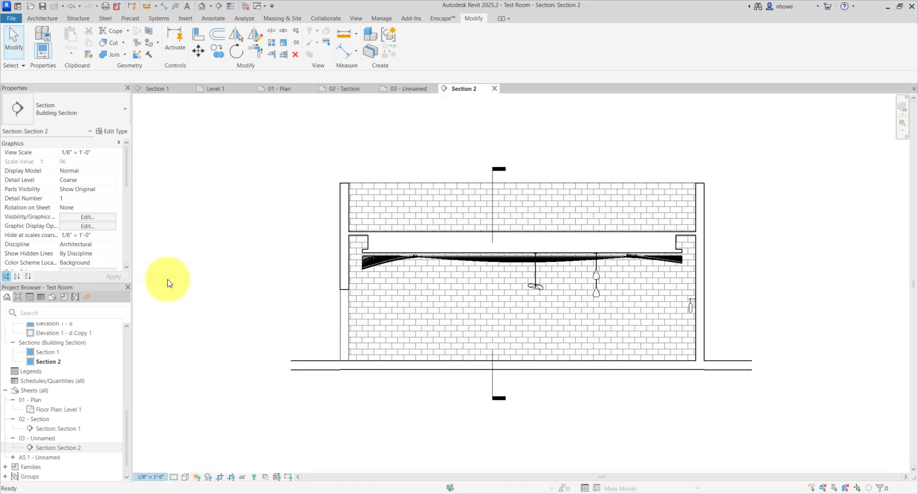
pyautogui.scroll(-3, 278, 324)
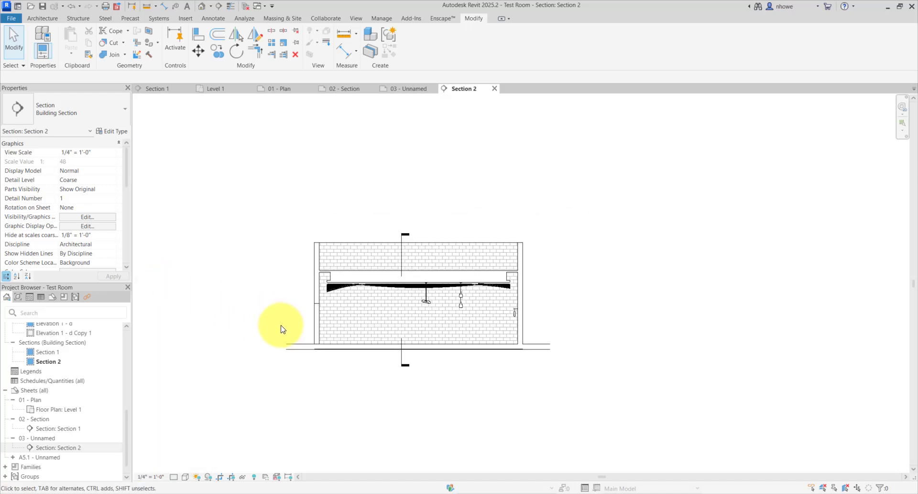
# - Return to sheet 03 and move the Section 2 viewport to the middle of the area between the corner marks
pyautogui.doubleClick(37, 440)
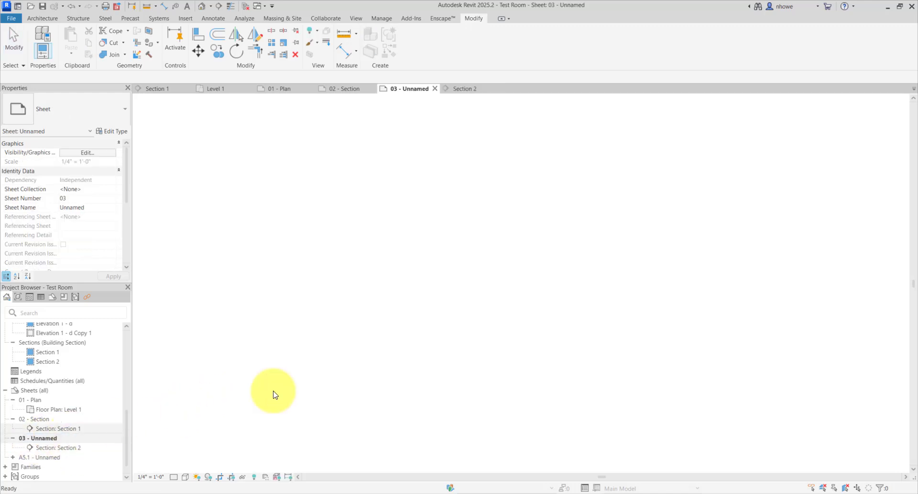
pyautogui.moveTo(450, 294); pyautogui.dragTo(383, 359)
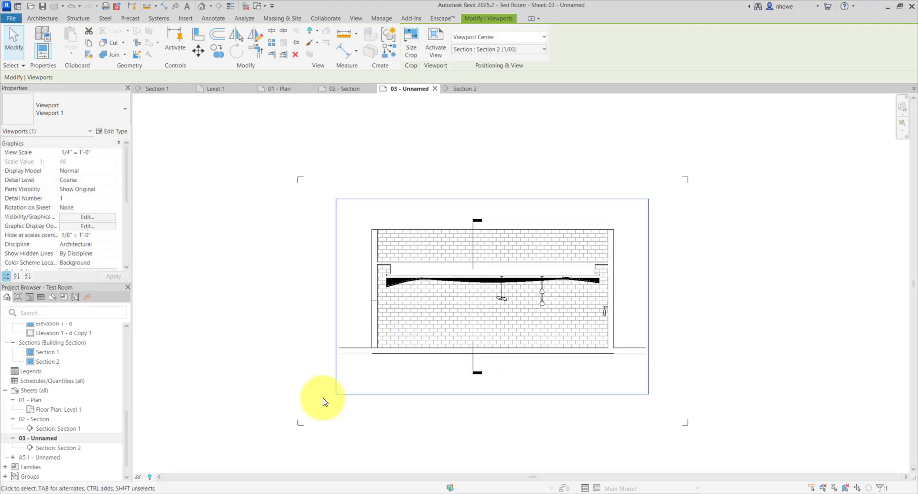
pyautogui.click(229, 384)
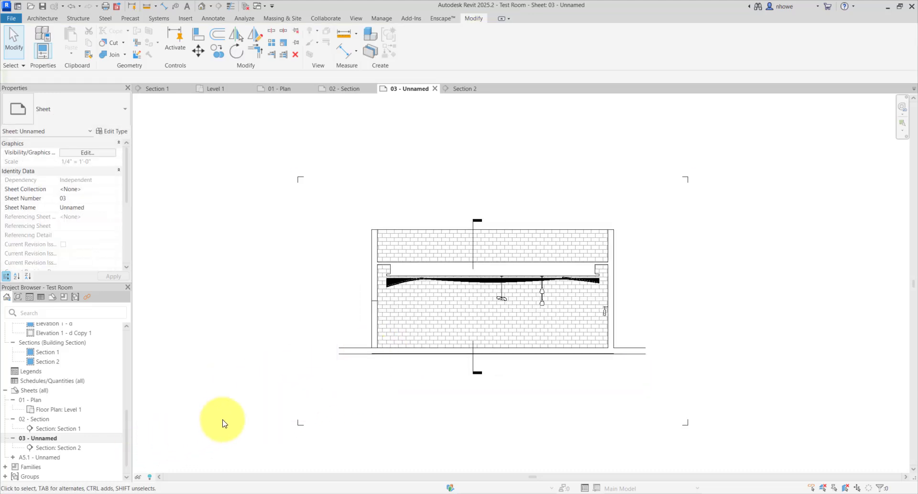
pyautogui.scroll(-1, 415, 390)
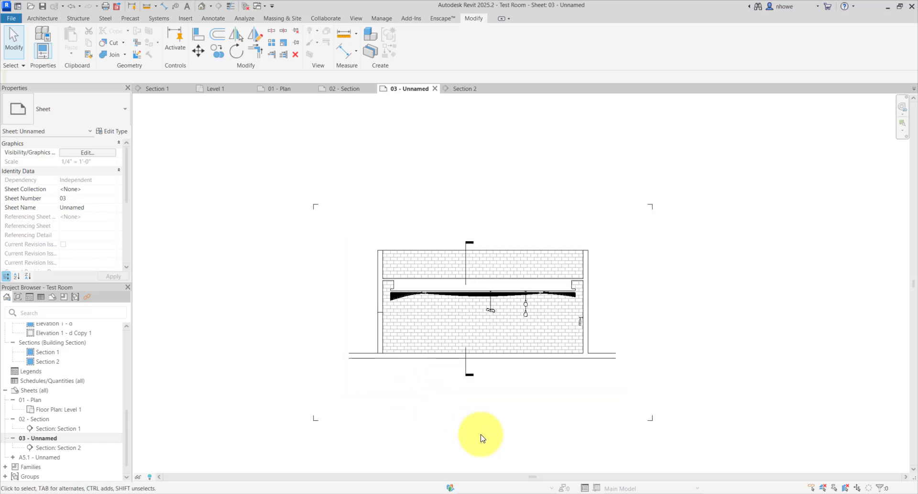
pyautogui.moveTo(552, 423); pyautogui.dragTo(465, 426, button='middle')
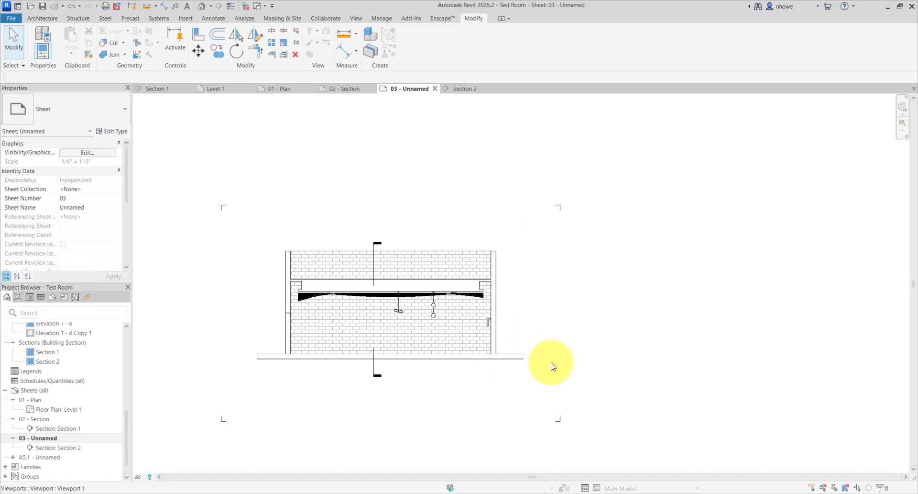
pyautogui.scroll(1, 529, 322)
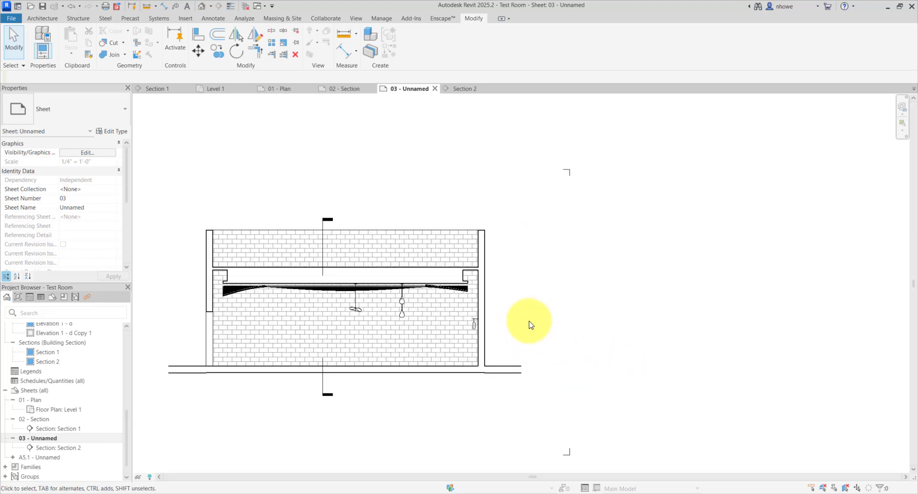
pyautogui.scroll(-1, 529, 322)
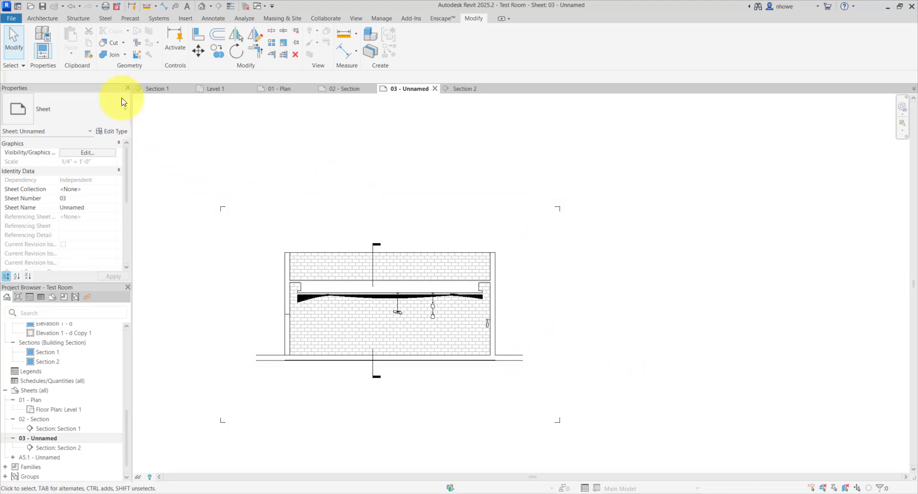
# - Start an image export with the range set to selected views/sheets and open the view and sheet selection
pyautogui.click(11, 19)
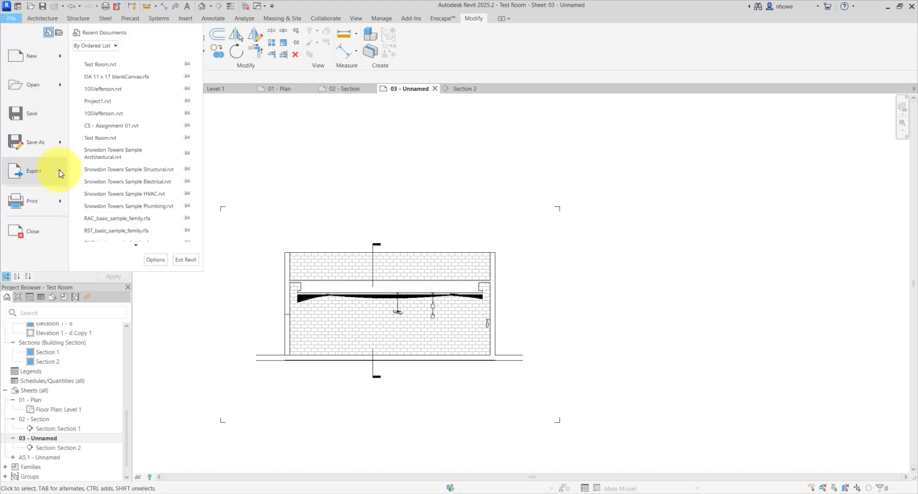
pyautogui.moveTo(61, 173)
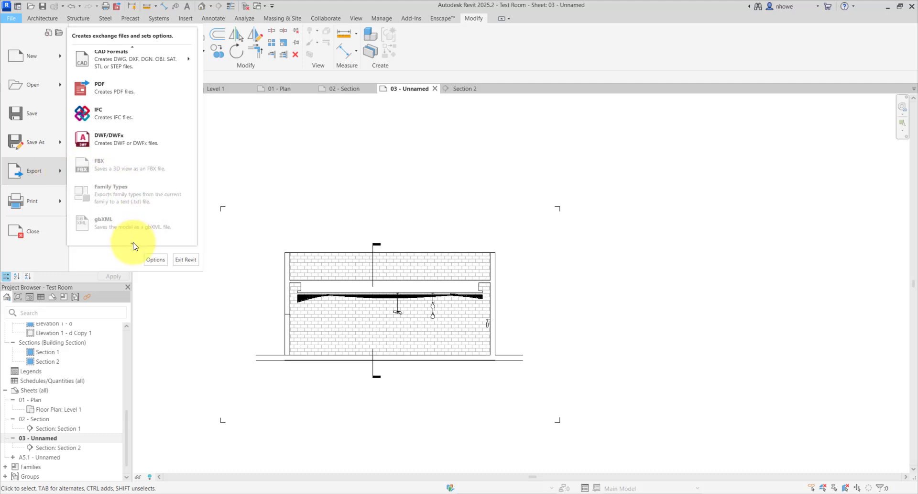
pyautogui.moveTo(134, 246)
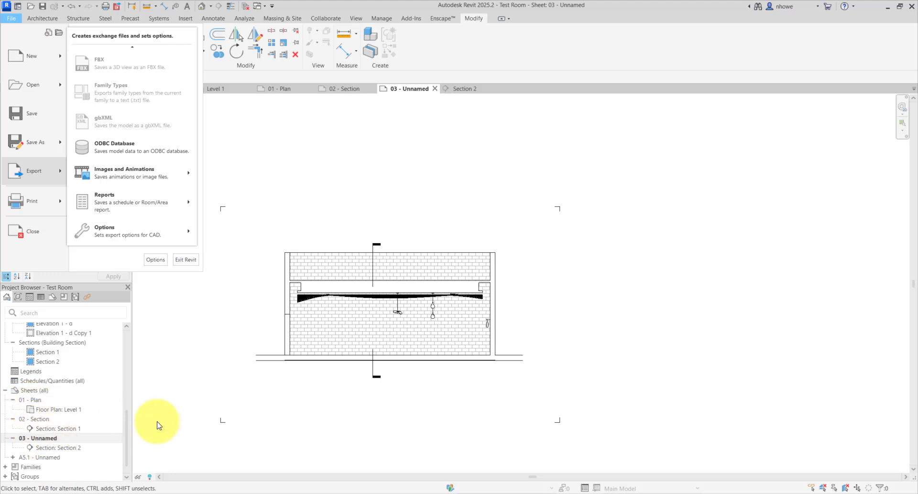
pyautogui.moveTo(189, 175)
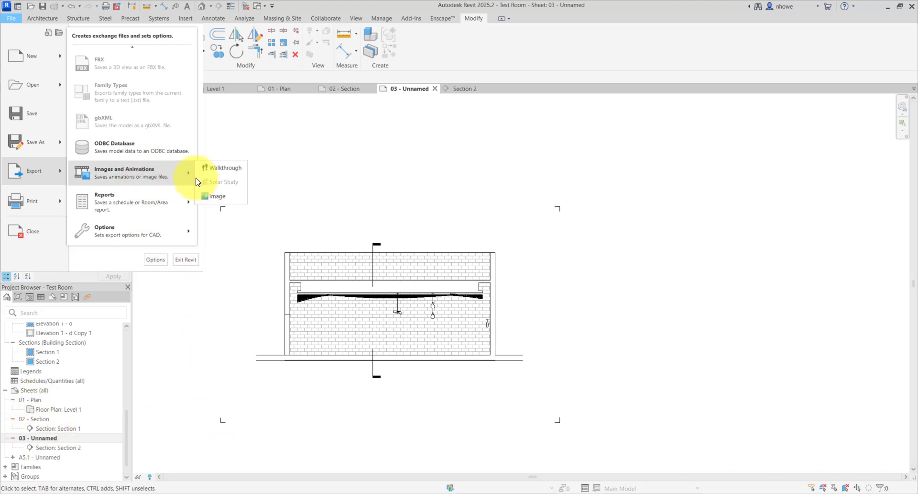
pyautogui.click(216, 198)
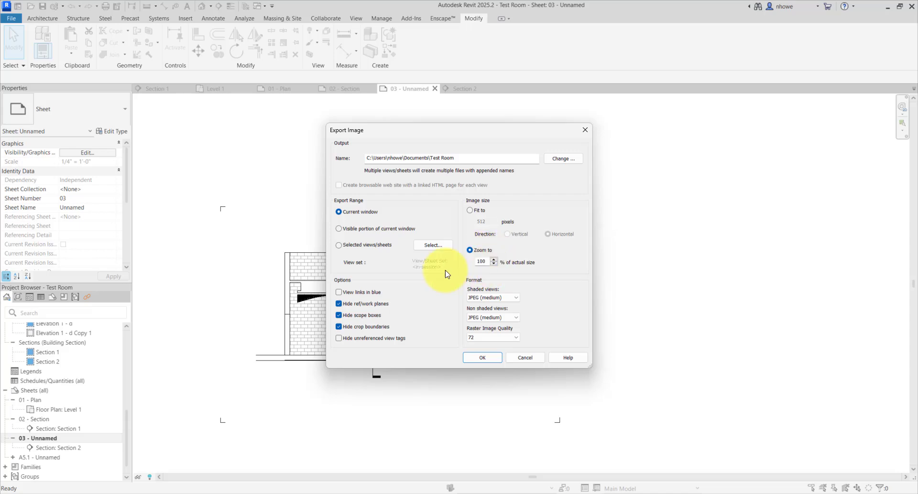
pyautogui.click(363, 247)
pyautogui.click(430, 246)
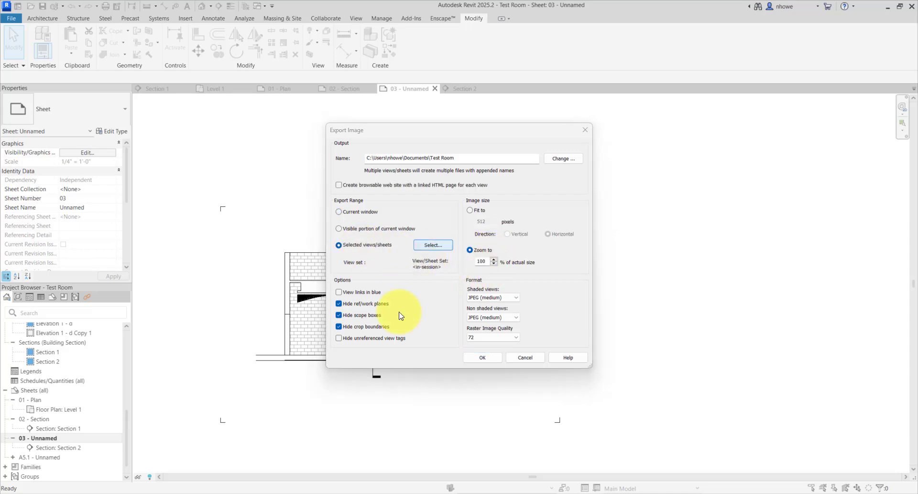
# - Filter the list of exportable views and sheets to leave out the 2D views
pyautogui.moveTo(703, 97); pyautogui.dragTo(537, 56)
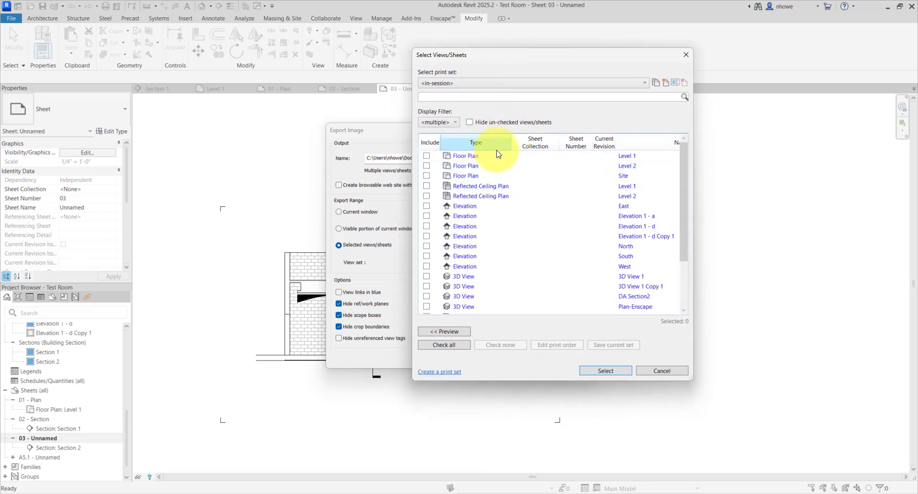
pyautogui.click(448, 124)
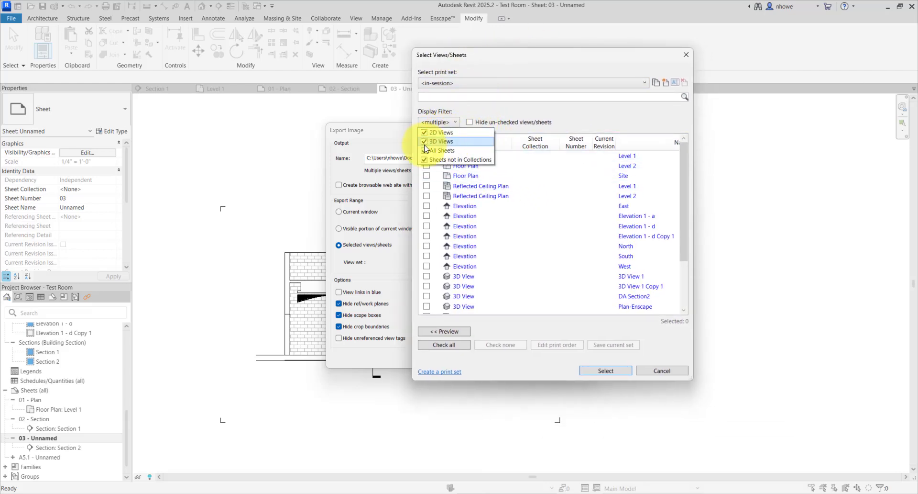
pyautogui.click(423, 132)
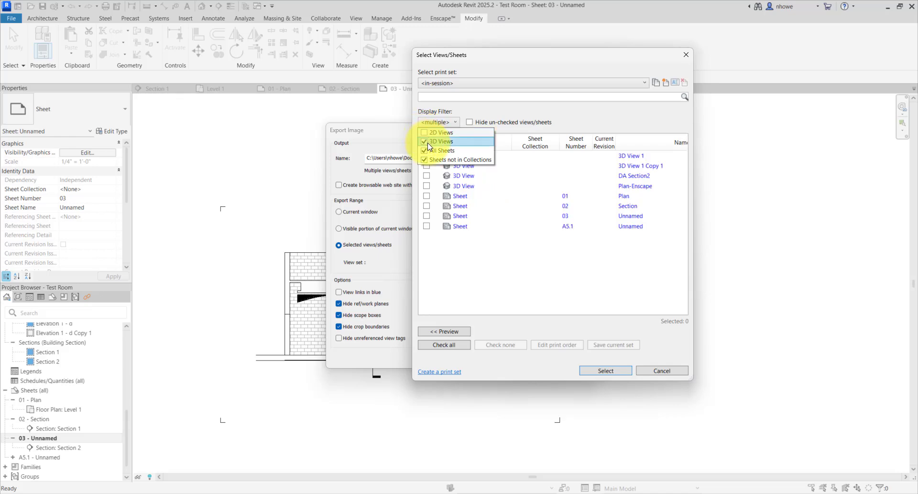
pyautogui.click(427, 142)
pyautogui.click(424, 142)
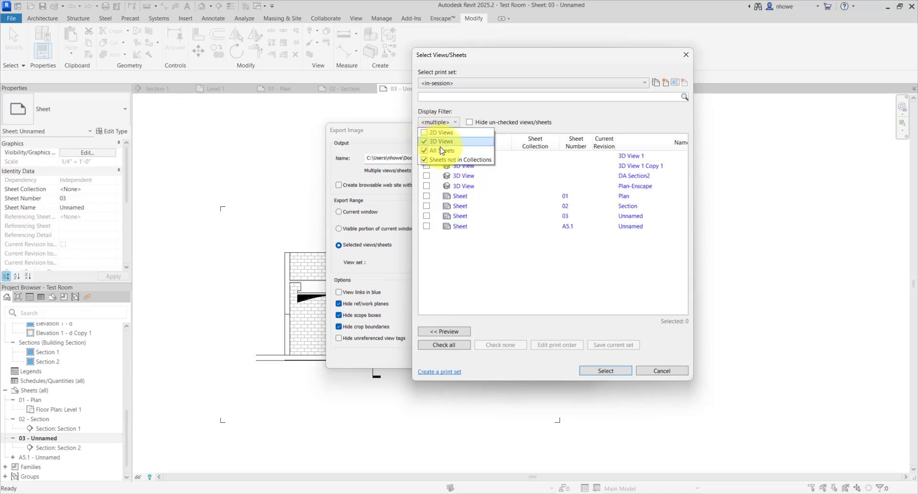
pyautogui.click(526, 258)
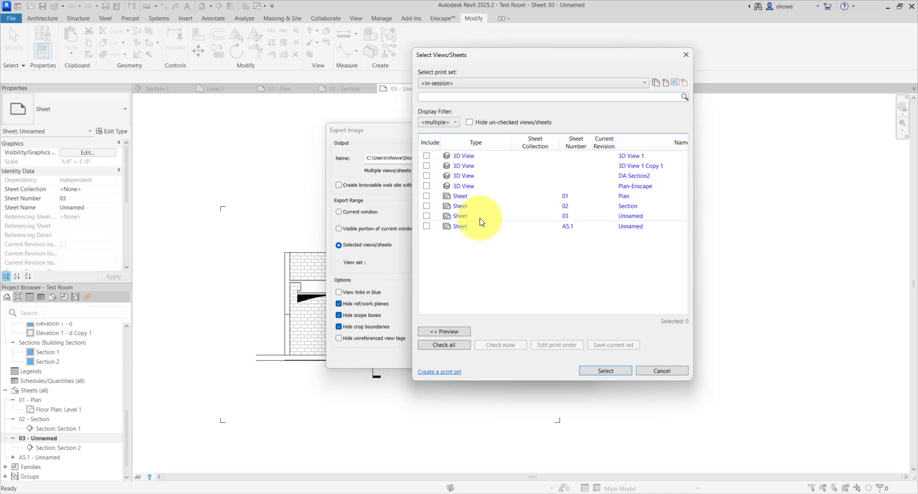
pyautogui.click(427, 196)
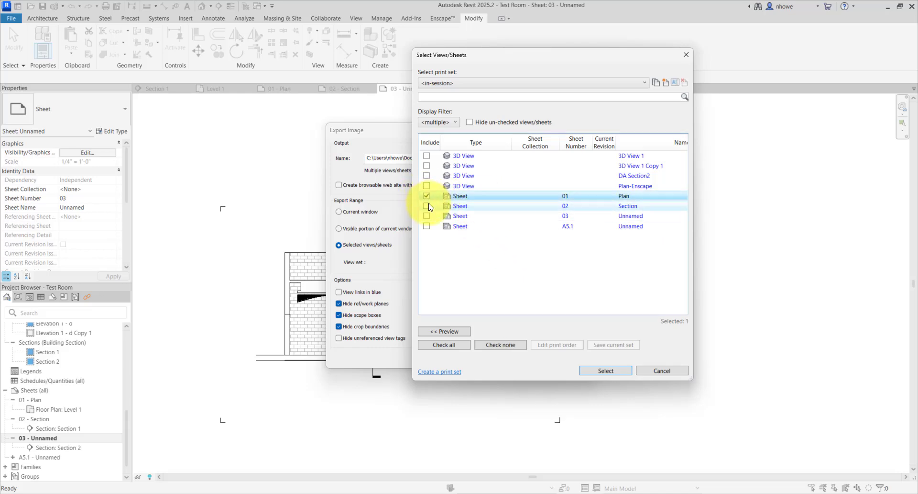
pyautogui.click(426, 206)
pyautogui.click(427, 216)
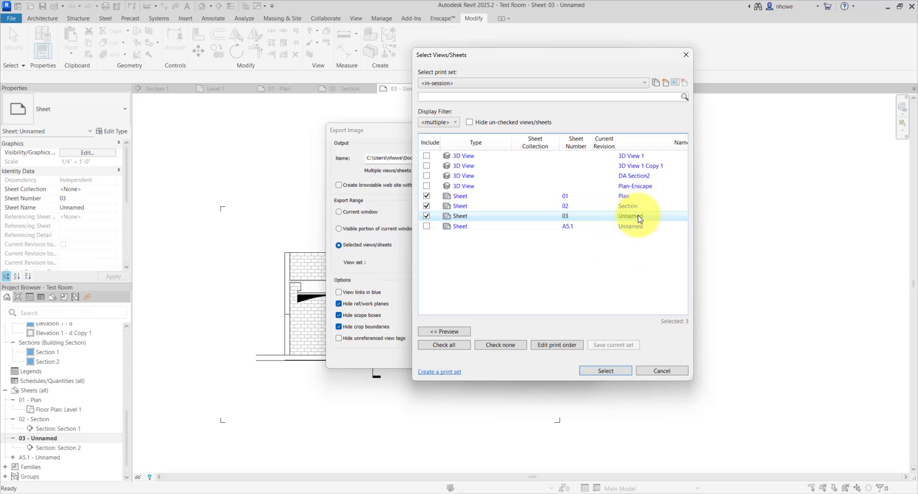
pyautogui.click(663, 371)
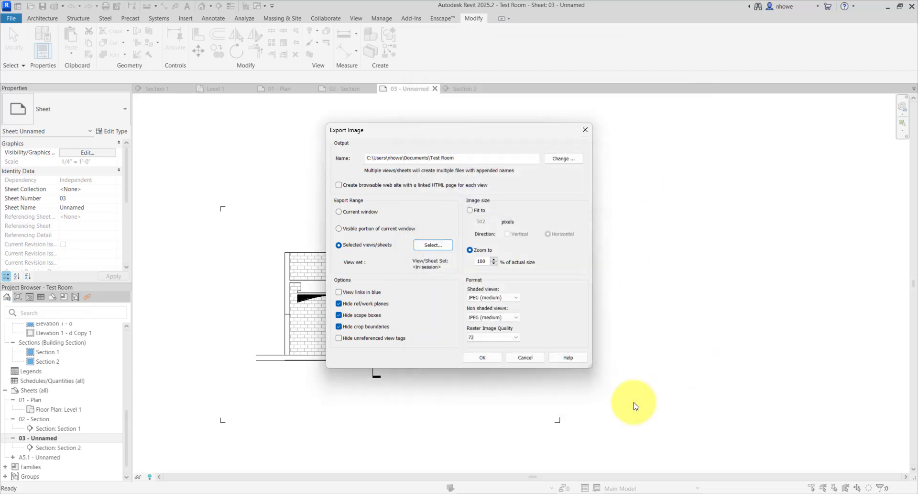
pyautogui.click(529, 361)
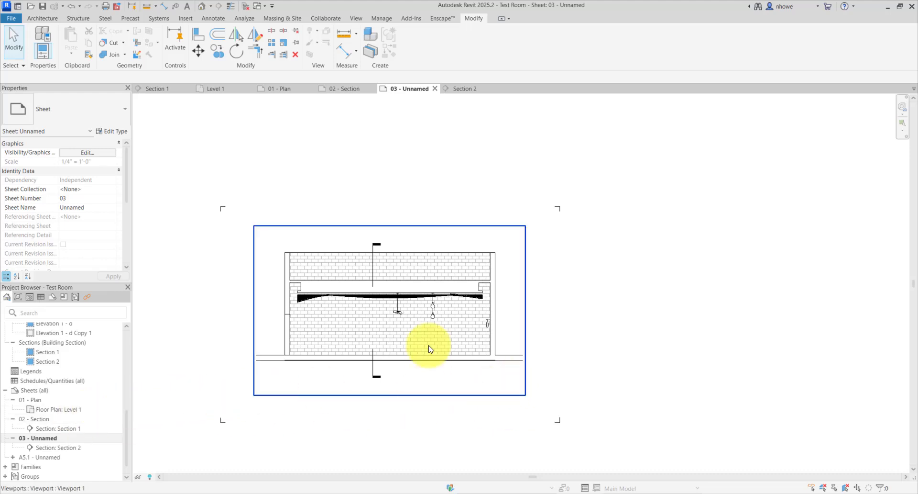
# - Postpone the pending device restart, start loading a family and browse to the US library's Annotations folder
pyautogui.click(190, 18)
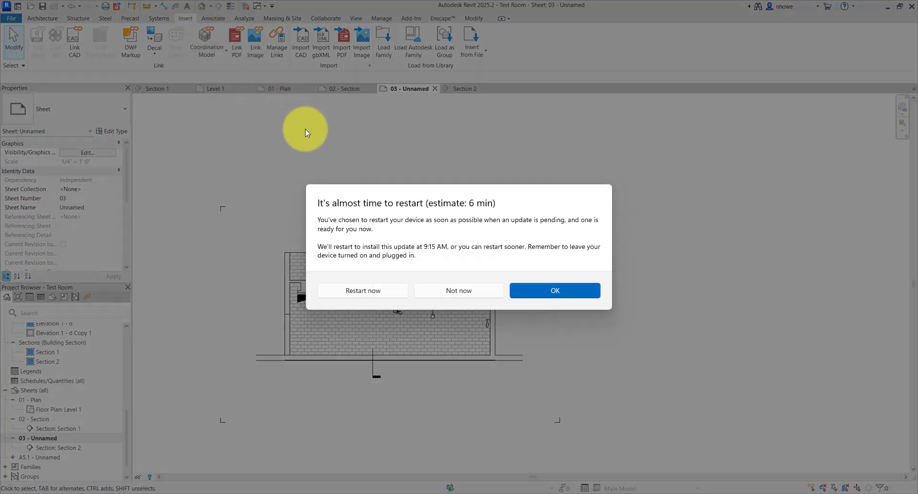
pyautogui.click(468, 293)
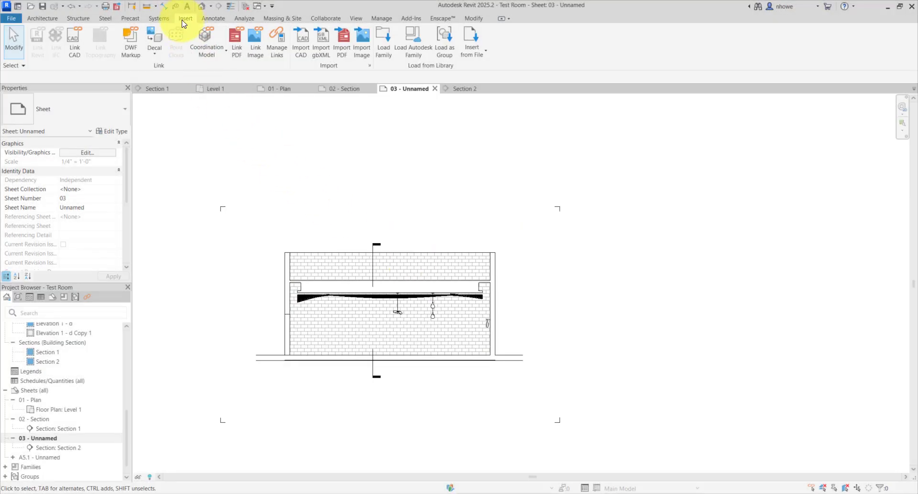
pyautogui.click(385, 43)
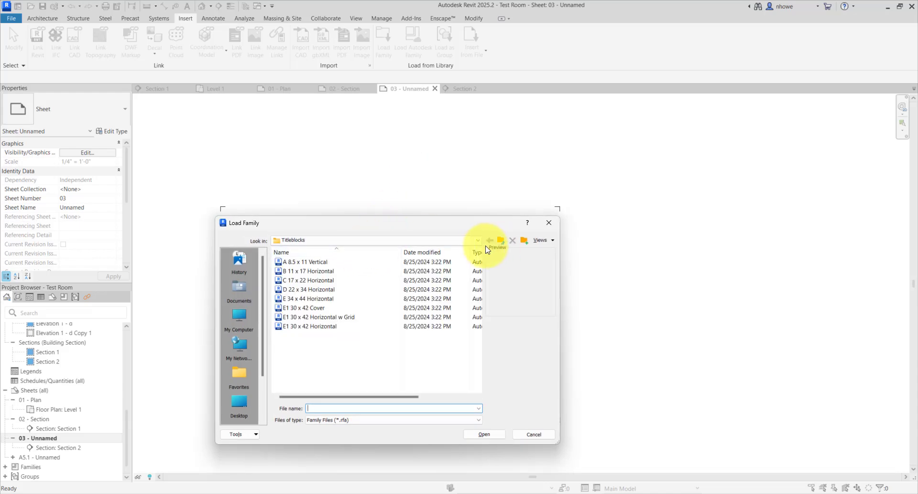
pyautogui.click(501, 241)
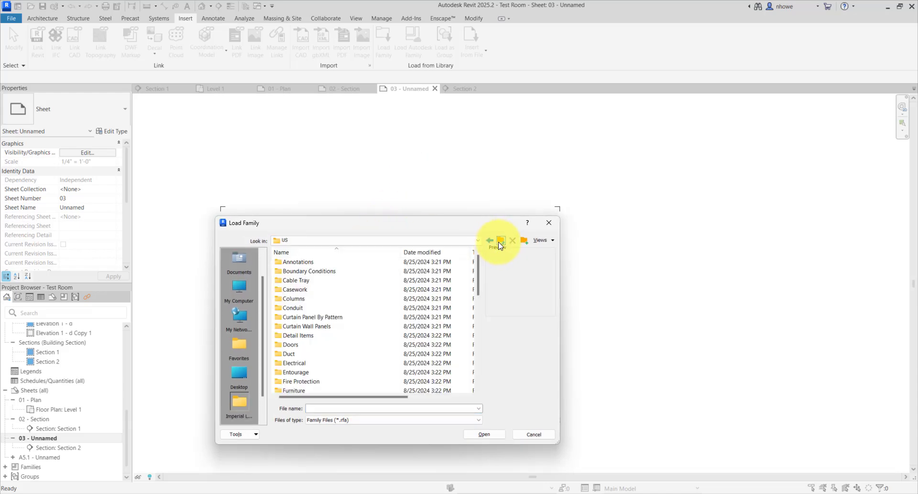
pyautogui.doubleClick(326, 264)
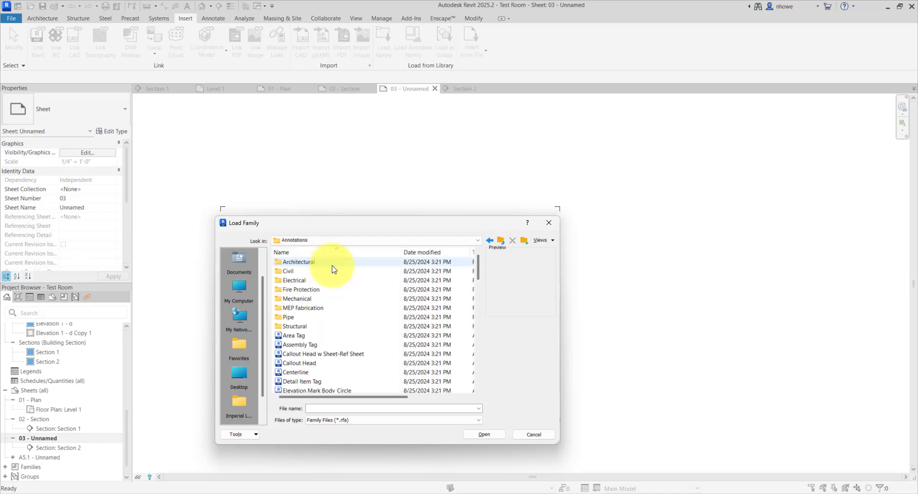
# - Compare the previews of the GA_Graphic Scale and Graphic Scale1-4 families, and load GA_Graphic Scale into the project
pyautogui.scroll(-2, 335, 269)
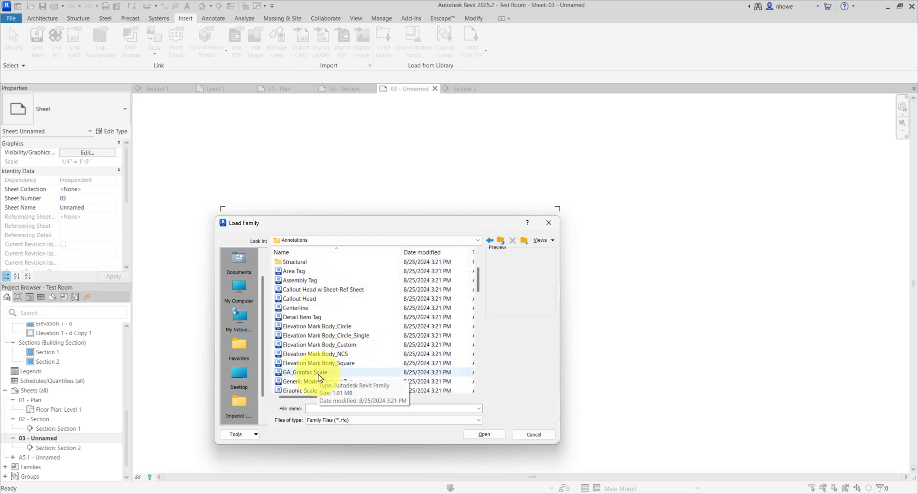
pyautogui.scroll(-2, 320, 378)
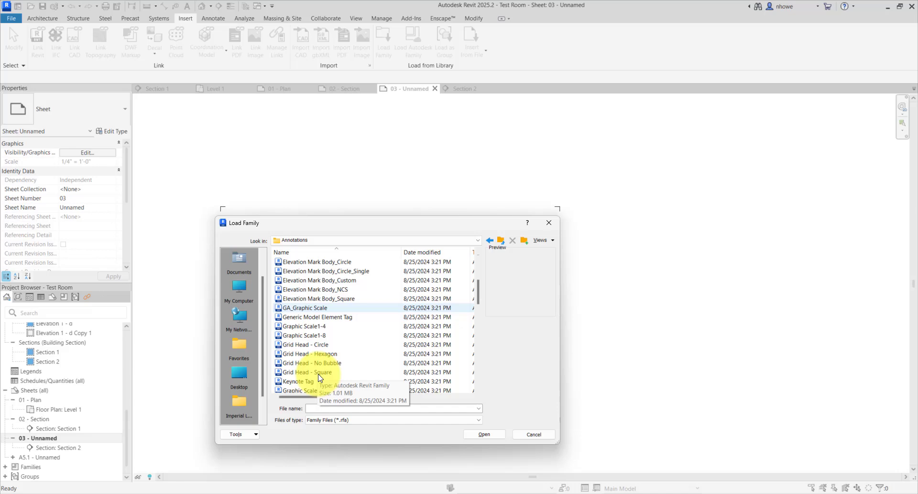
pyautogui.click(310, 308)
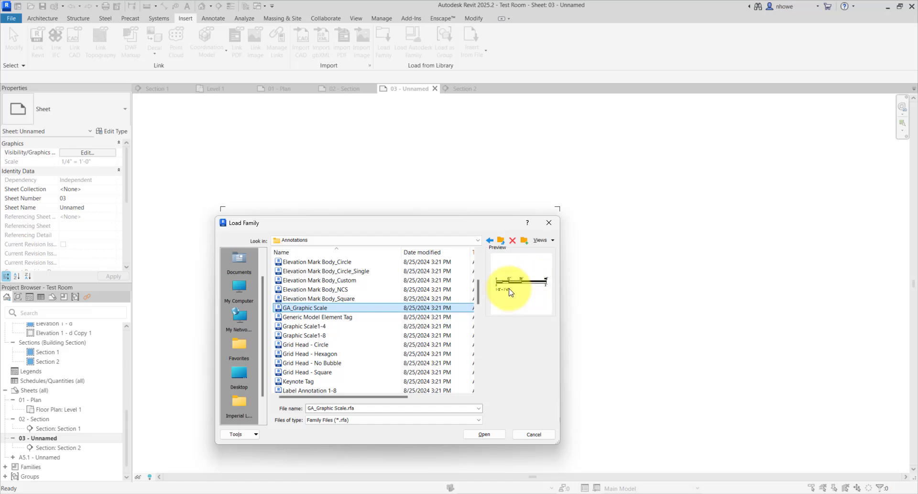
pyautogui.click(316, 326)
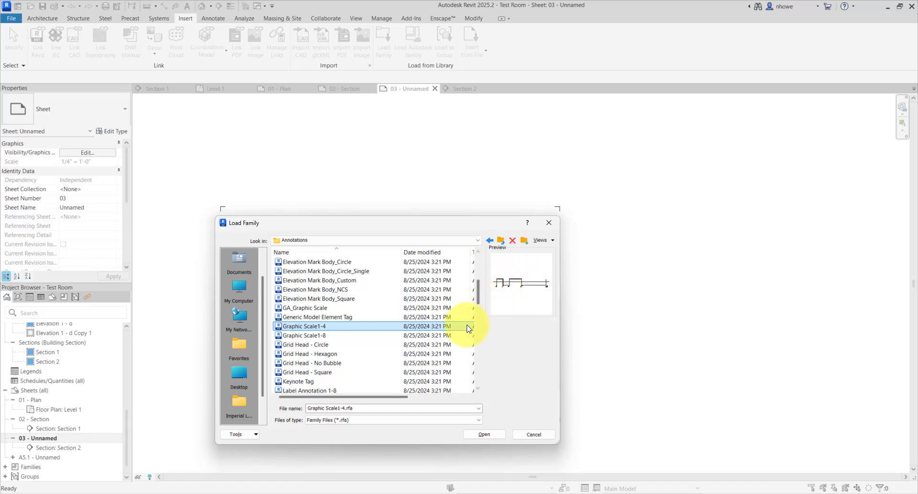
pyautogui.click(323, 307)
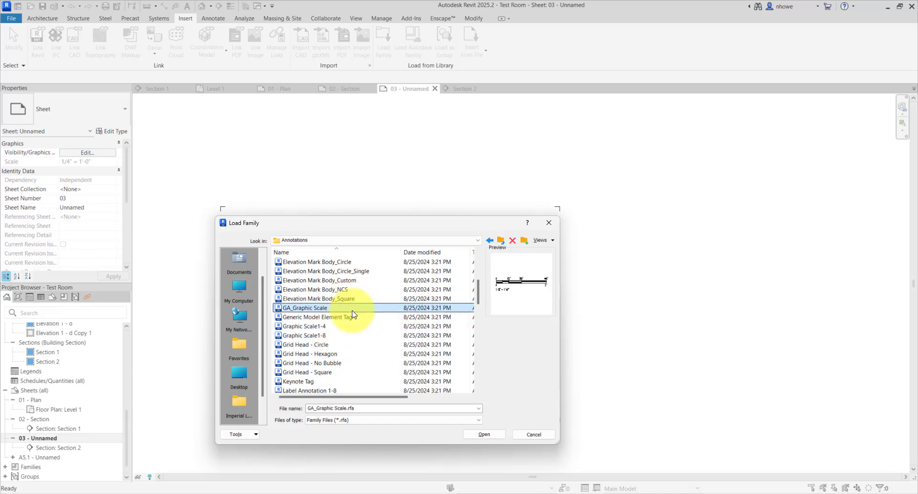
pyautogui.click(496, 436)
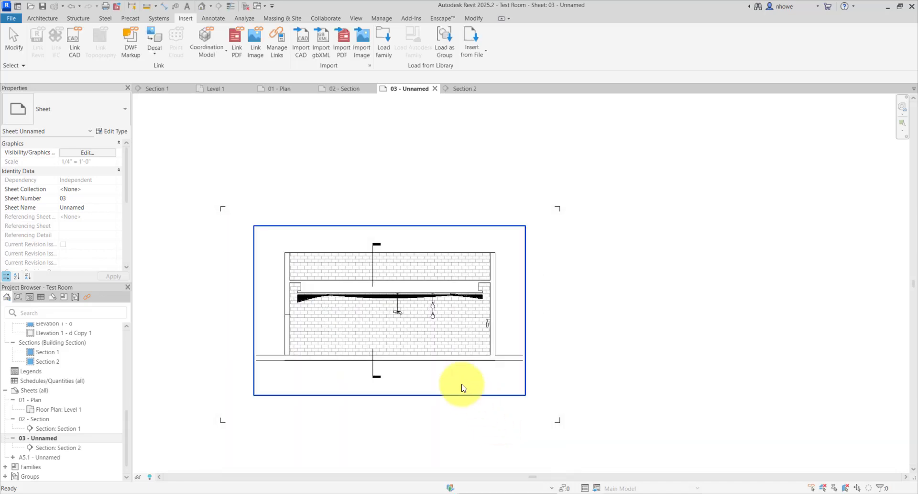
# - Rename sheet 03 as Section2
pyautogui.click(365, 402)
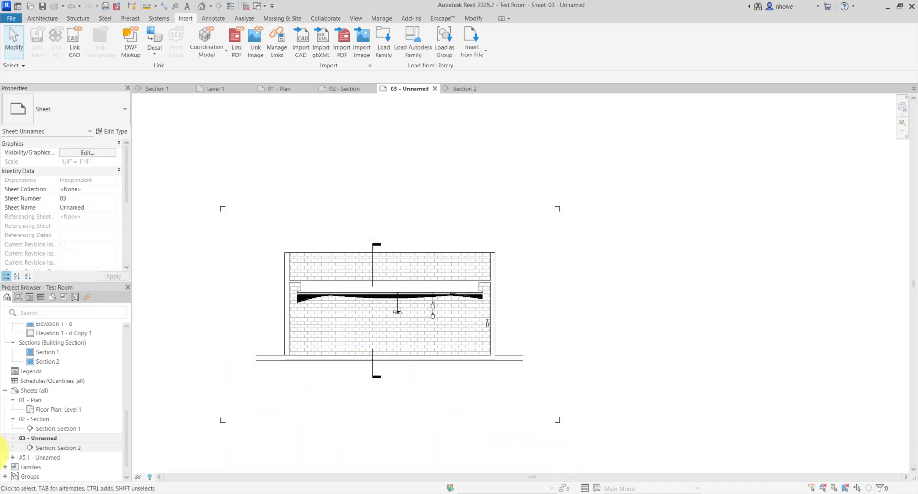
pyautogui.click(35, 446)
pyautogui.click(35, 439)
pyautogui.doubleClick(35, 439)
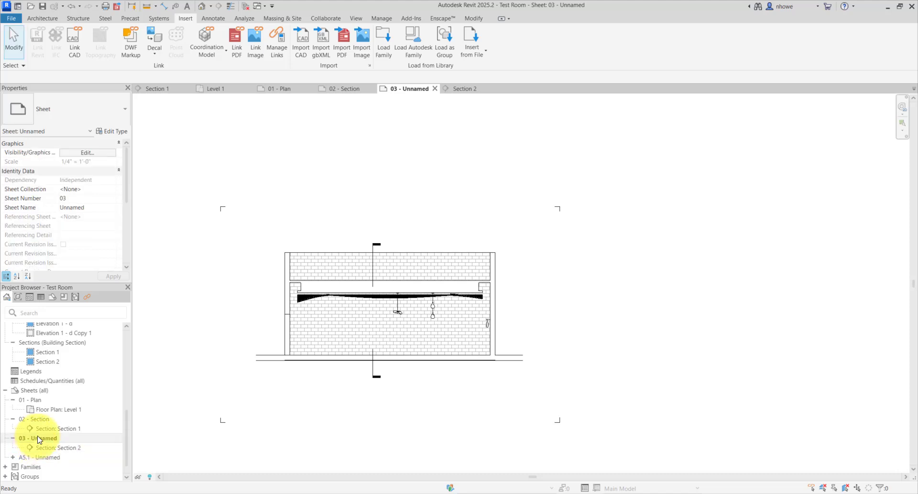
pyautogui.click(95, 208)
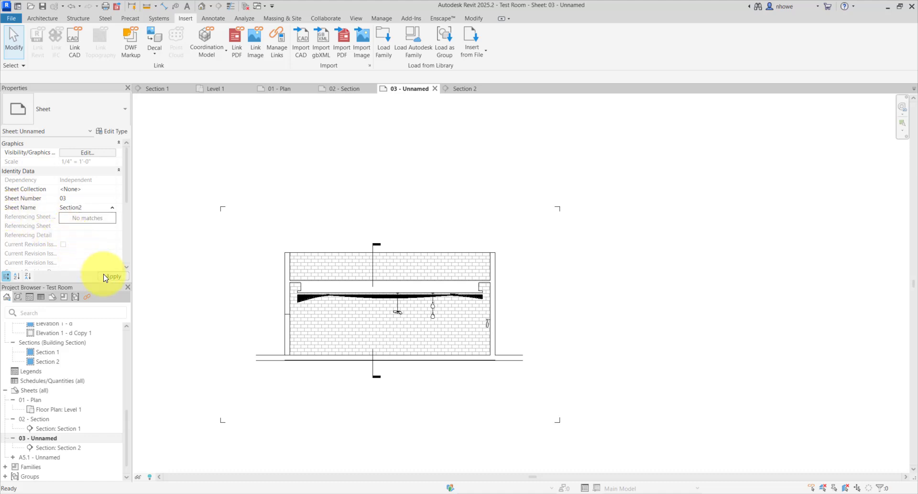
pyautogui.click(126, 268)
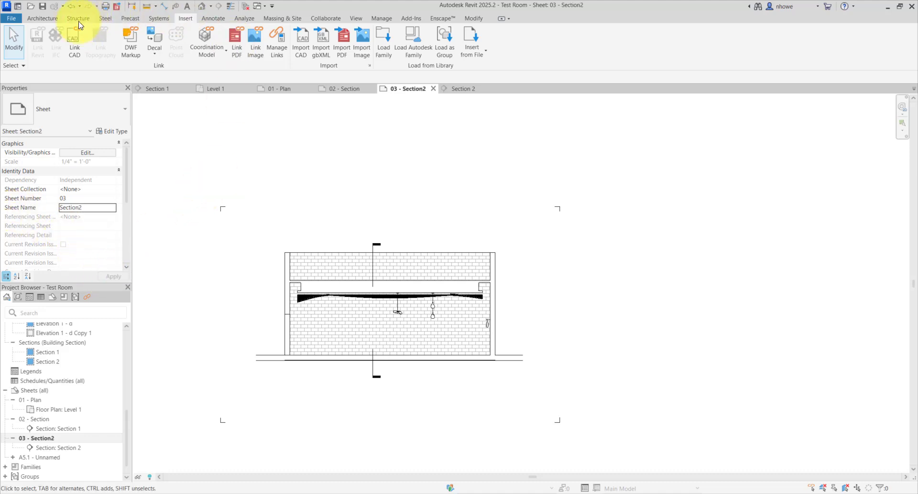
# - Place a GA_Graphic Scale symbol with scale label below the right part of the building in the Section 2 view
pyautogui.click(42, 19)
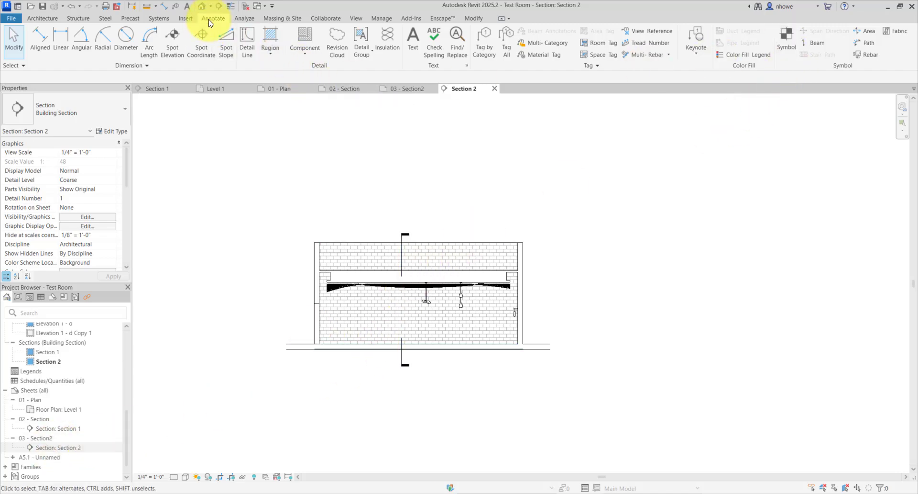
pyautogui.click(787, 44)
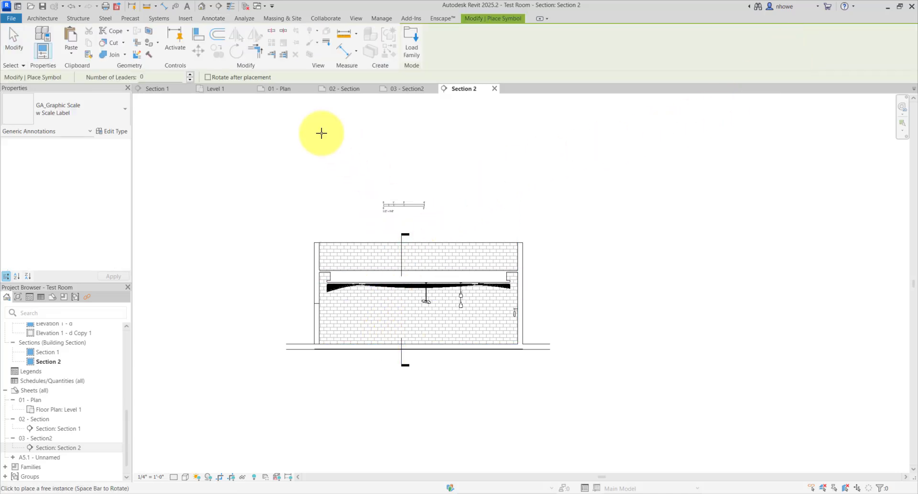
pyautogui.click(63, 108)
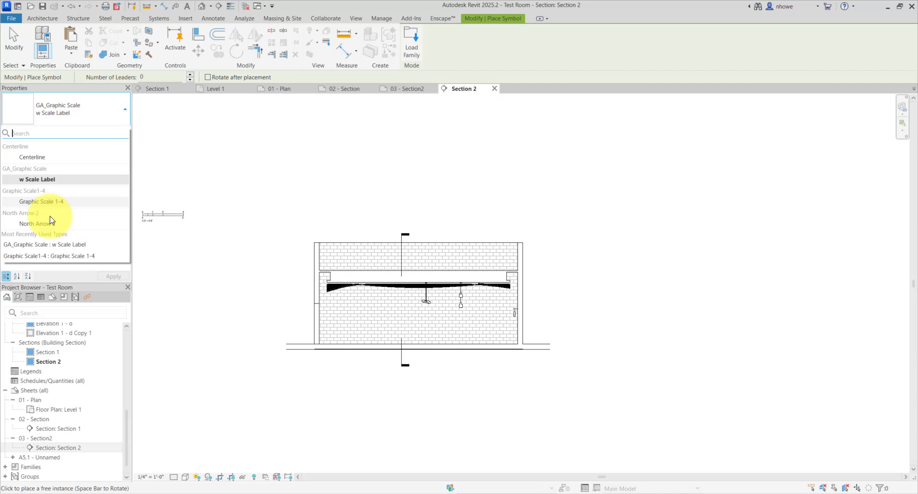
pyautogui.click(462, 369)
pyautogui.click(476, 371)
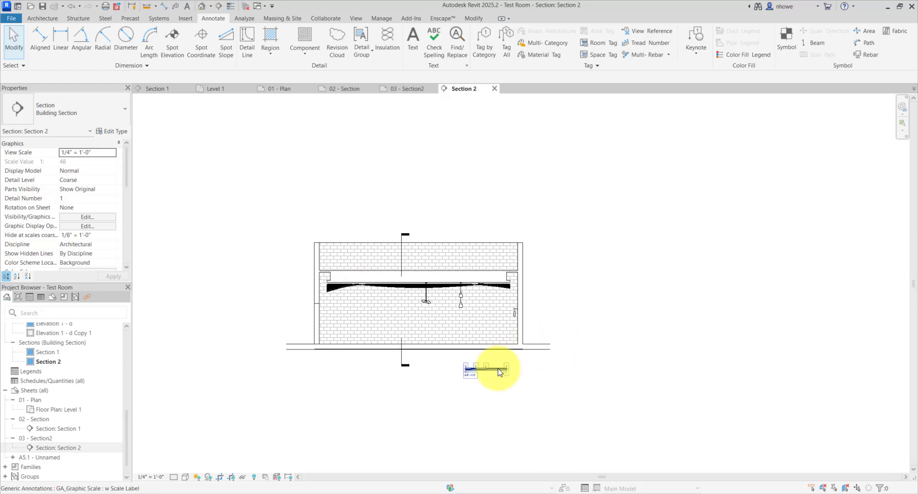
# - Move the graphic scale in Section 2 so its right end lines up with the right wall's outer face
pyautogui.click(496, 369)
pyautogui.moveTo(496, 370)
pyautogui.mouseDown()
pyautogui.moveTo(525, 376)
pyautogui.moveTo(493, 368)
pyautogui.moveTo(507, 370)
pyautogui.mouseUp()
pyautogui.scroll(5, 529, 374)
pyautogui.click(569, 362)
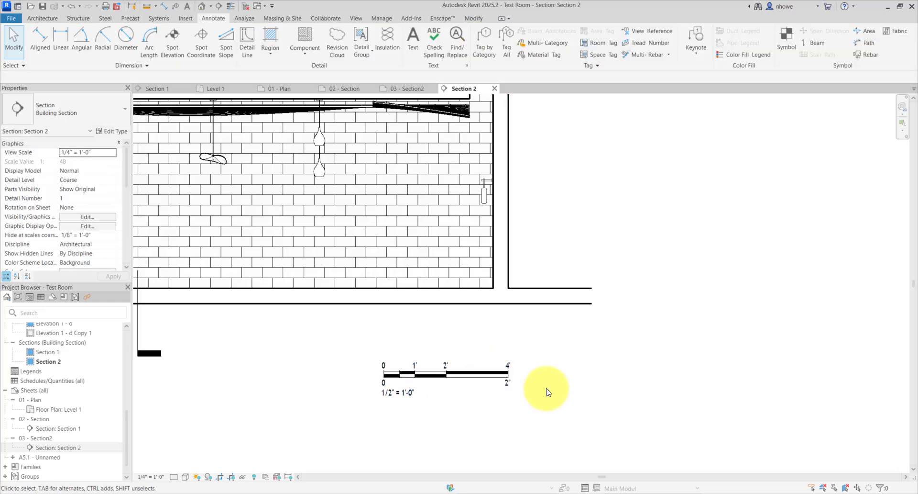
pyautogui.scroll(-1, 548, 385)
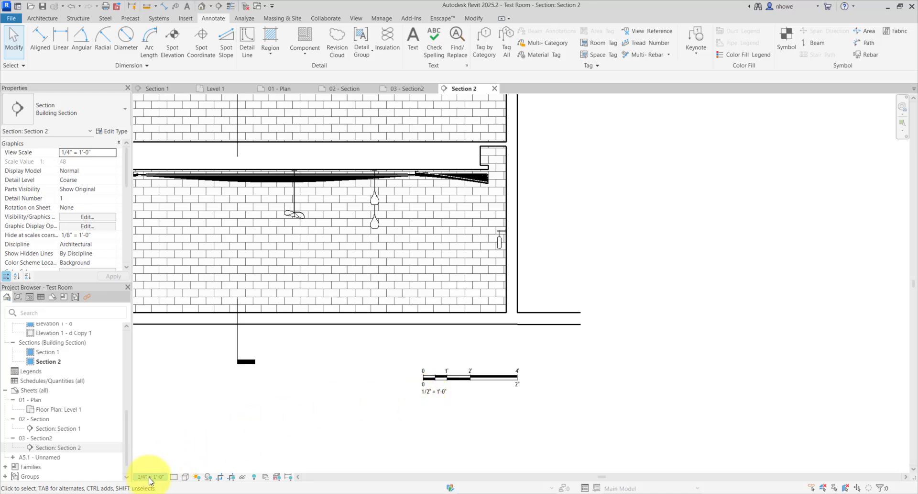
# - Set the Section 2 graphic scale's Scale Factor to 48 to match the 1/4" = 1'-0" view scale
pyautogui.click(487, 378)
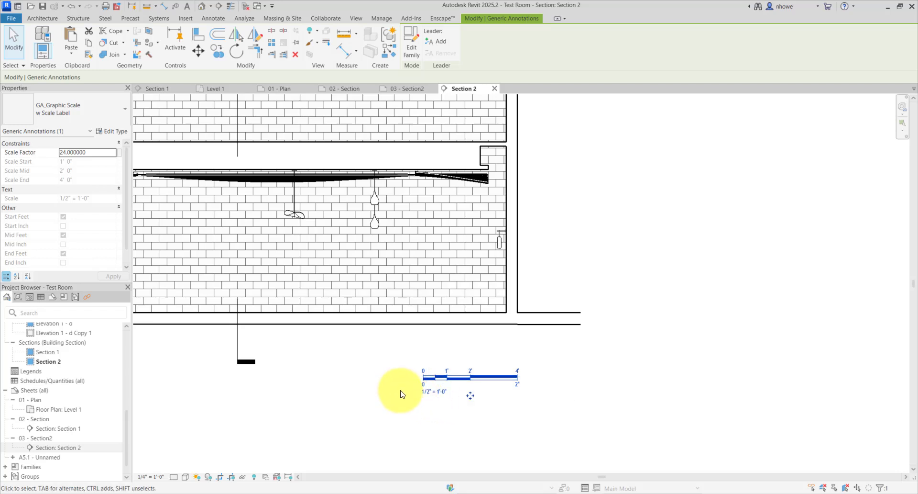
pyautogui.click(97, 153)
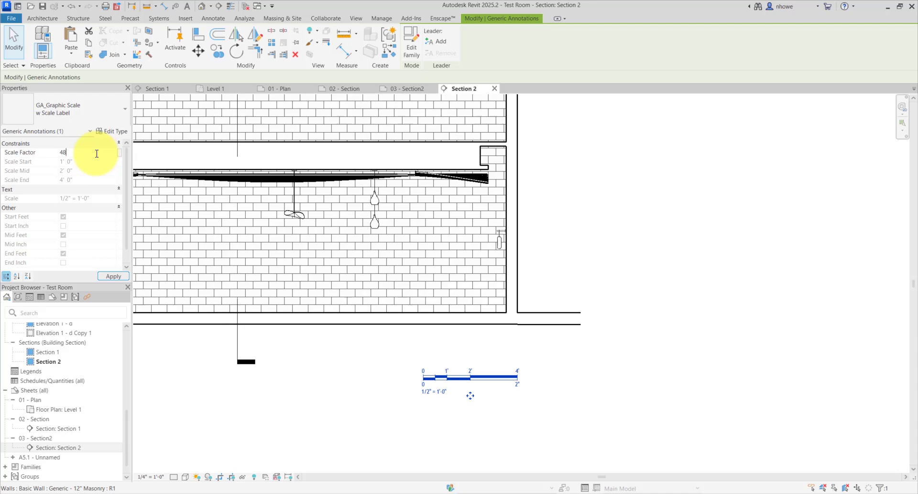
pyautogui.click(114, 276)
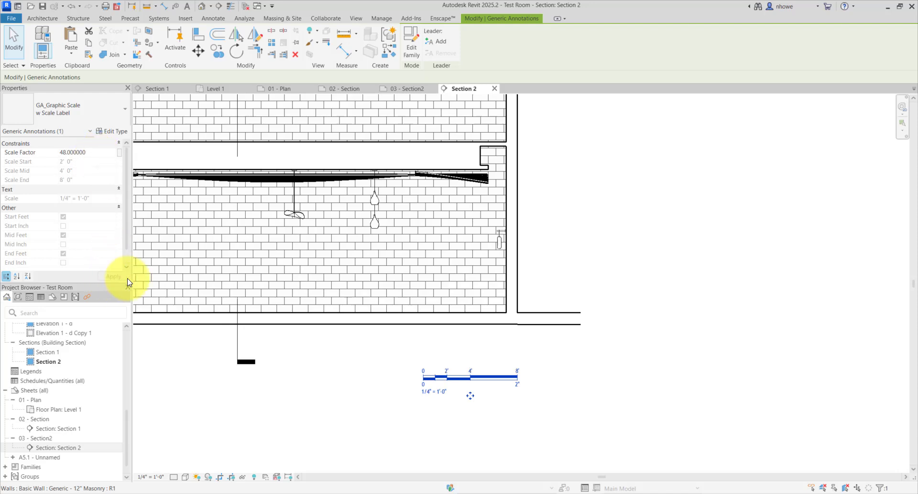
pyautogui.click(584, 409)
pyautogui.scroll(-4, 615, 447)
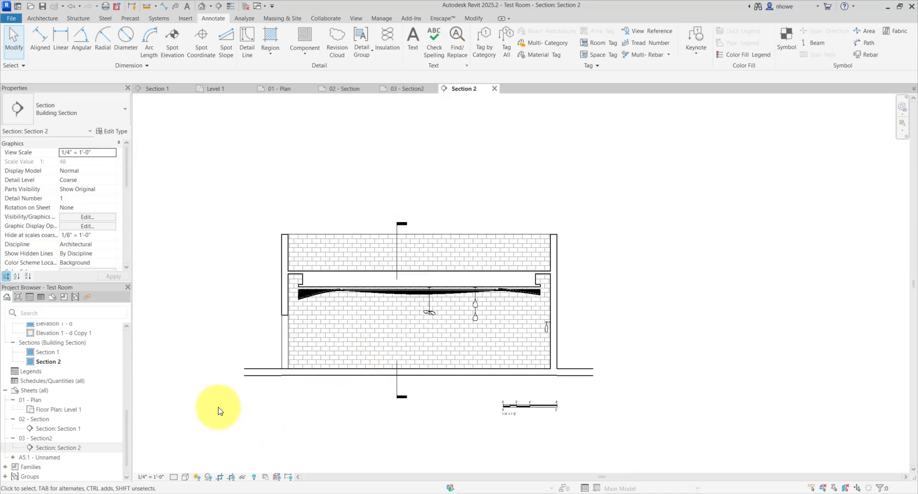
# - Place a GA_Graphic Scale symbol in the Level 1 floor plan, below the room's lower-right corner
pyautogui.doubleClick(83, 429)
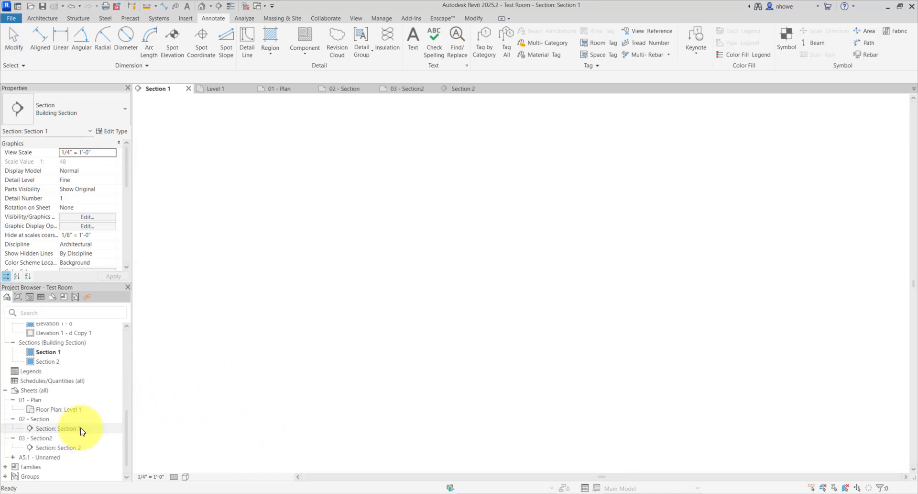
pyautogui.doubleClick(71, 409)
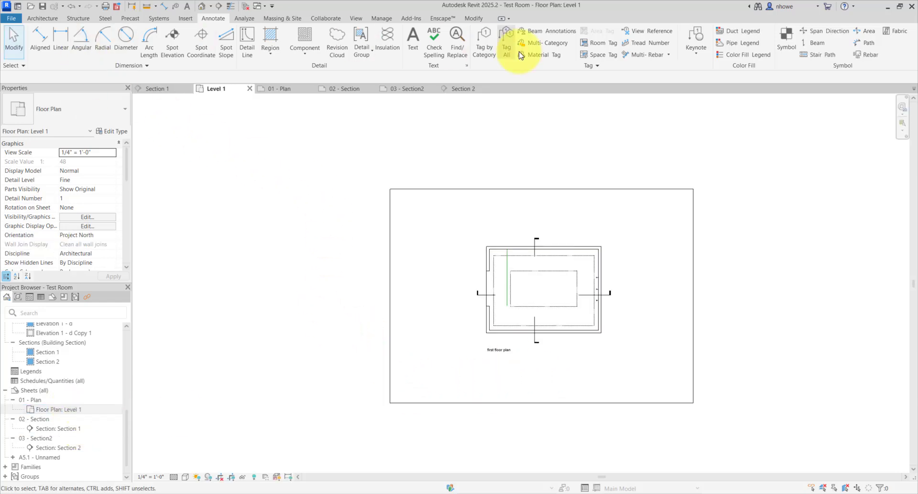
pyautogui.click(786, 40)
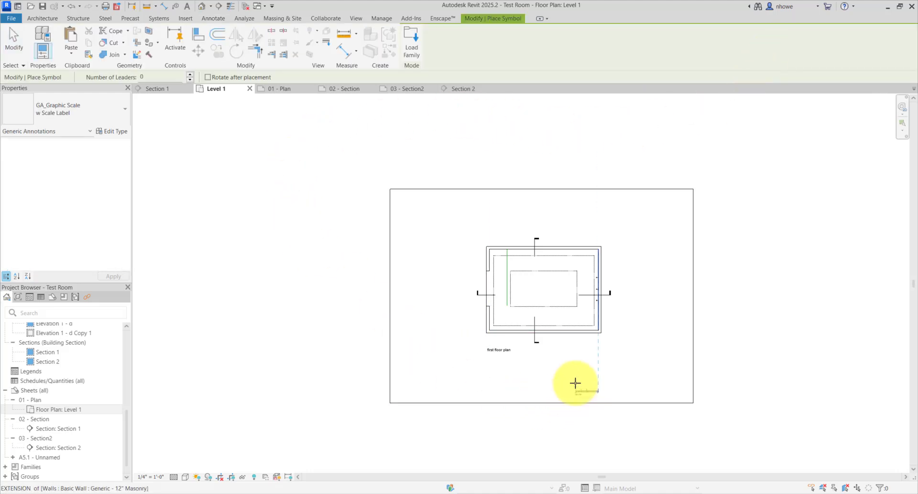
pyautogui.click(582, 351)
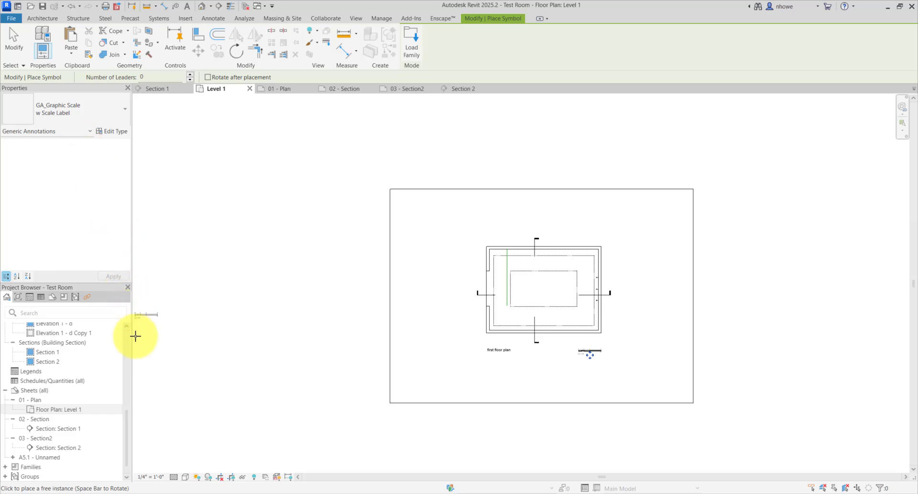
# - Place a GA_Graphic Scale symbol with scale label in the Section 1 view, below the right part of the building
pyautogui.doubleClick(56, 432)
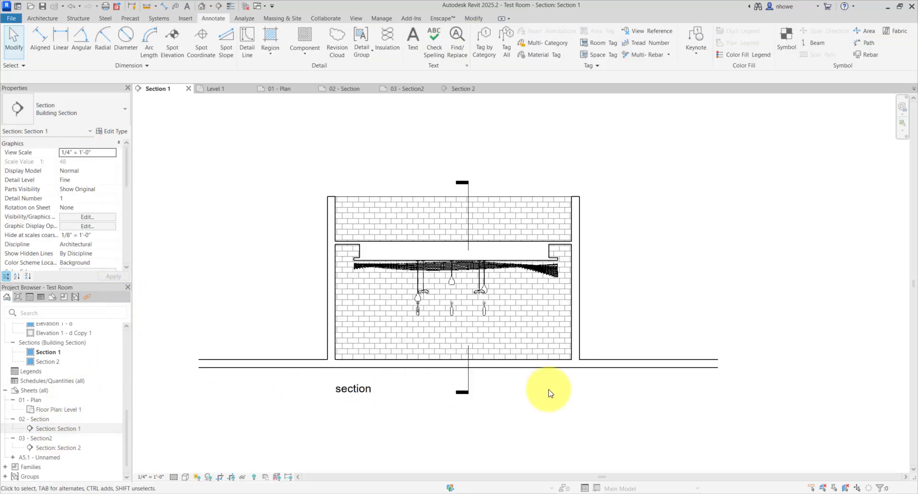
pyautogui.click(786, 38)
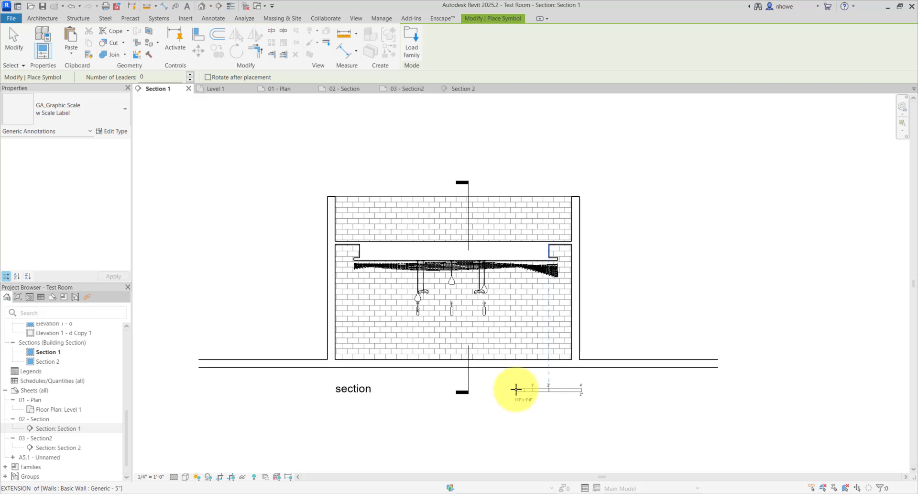
pyautogui.click(516, 388)
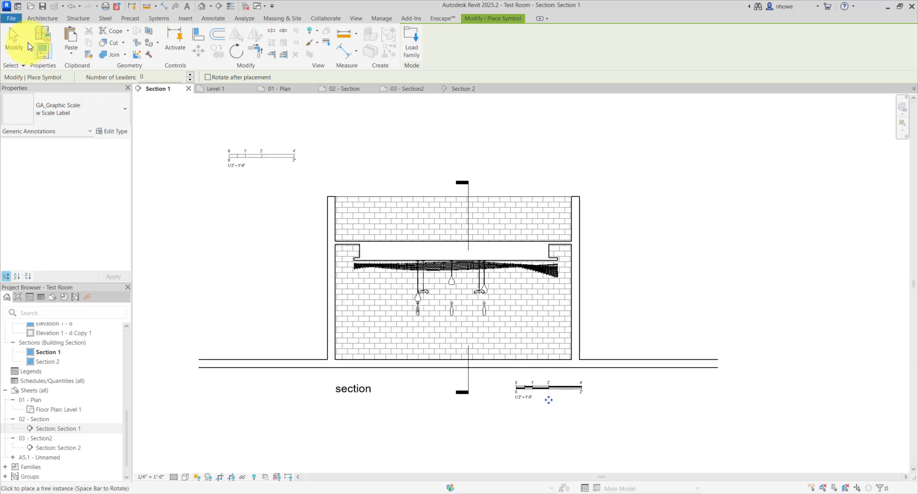
pyautogui.click(14, 42)
# - Move the Section 1 graphic scale so its right end lines up with the right wall's outer face, and nudge it up slightly
pyautogui.click(567, 385)
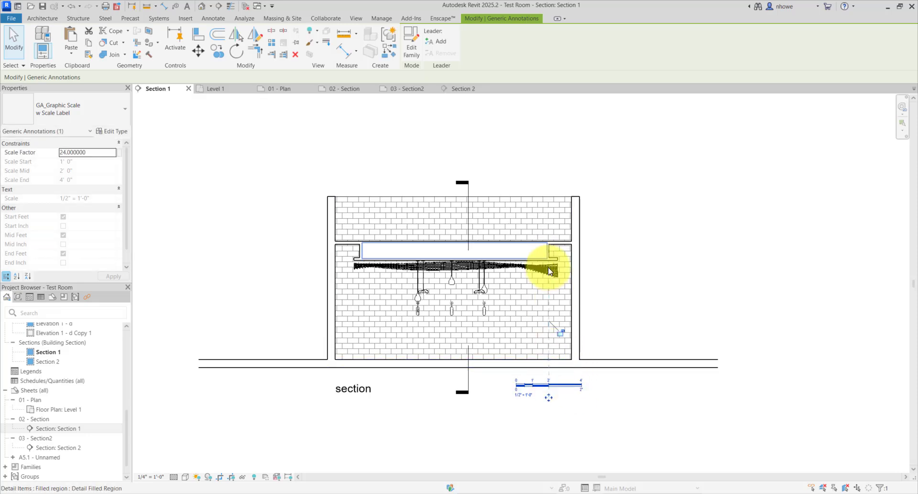
pyautogui.scroll(4, 555, 410)
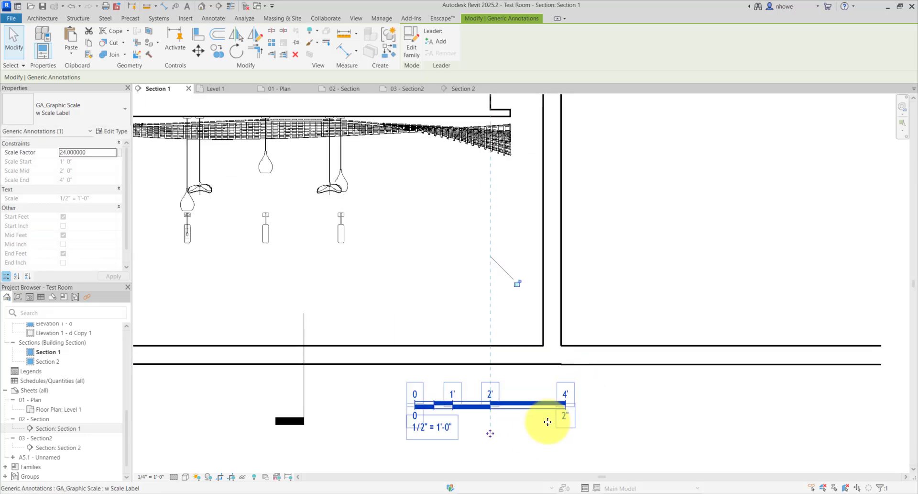
pyautogui.moveTo(538, 409)
pyautogui.mouseDown()
pyautogui.moveTo(500, 384)
pyautogui.moveTo(543, 411)
pyautogui.mouseUp()
pyautogui.scroll(-4, 603, 397)
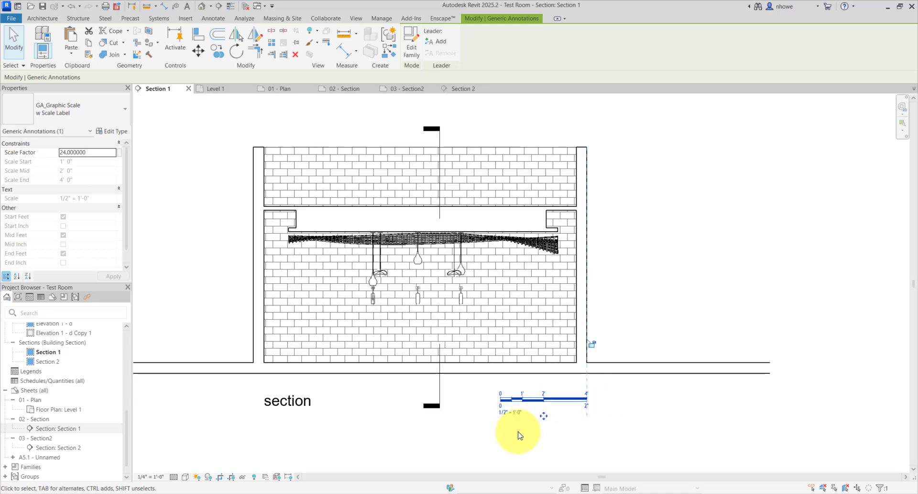
pyautogui.press('Up')
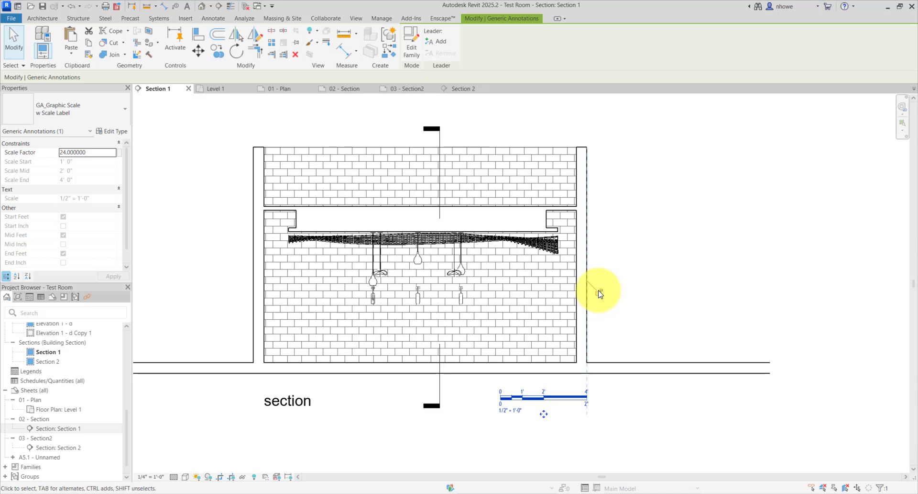
pyautogui.press('Escape')
# - Move the right wall in Section 1 outward to test the graphic scale's alignment, and undo the move
pyautogui.click(587, 335)
pyautogui.moveTo(587, 335); pyautogui.dragTo(630, 330)
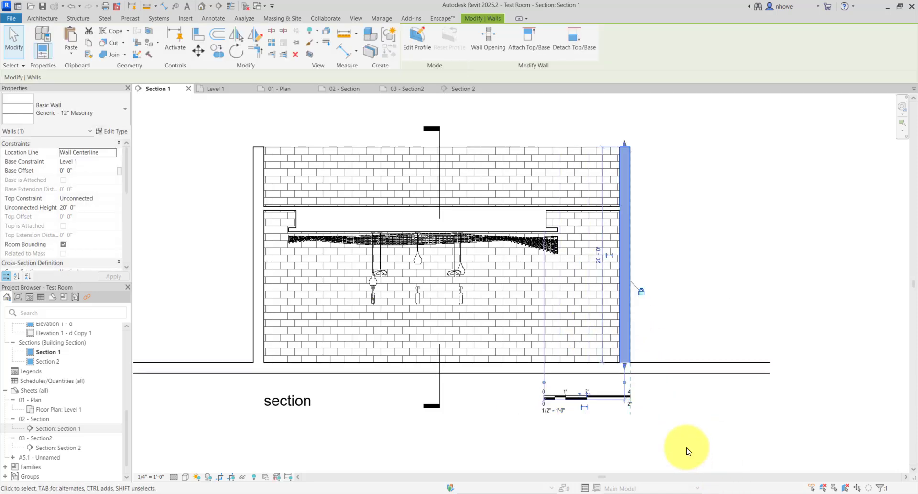
pyautogui.hotkey('ctrl', 'z')
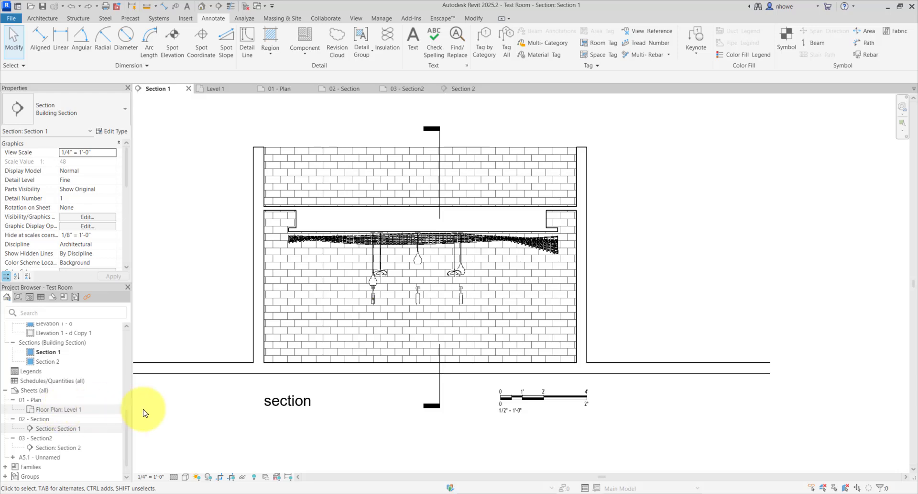
# - Start an image export of the project and set its export range to selected views/sheets
pyautogui.scroll(-2, 329, 417)
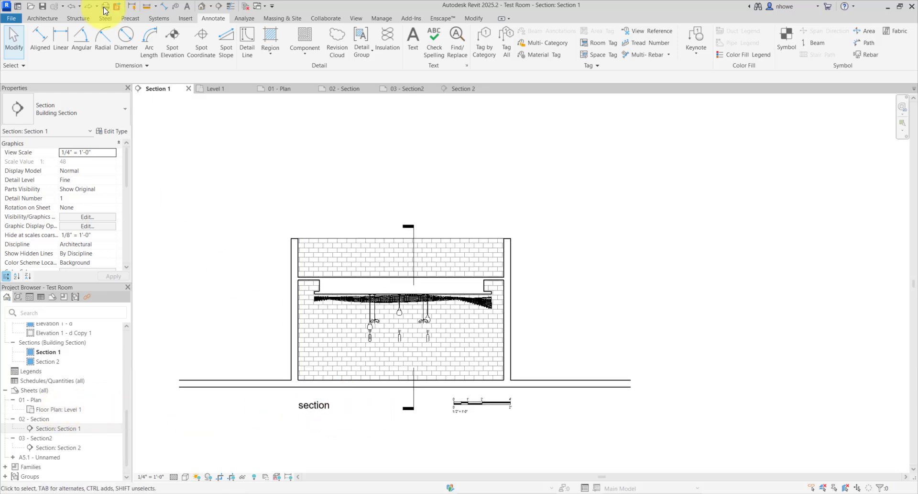
pyautogui.click(12, 18)
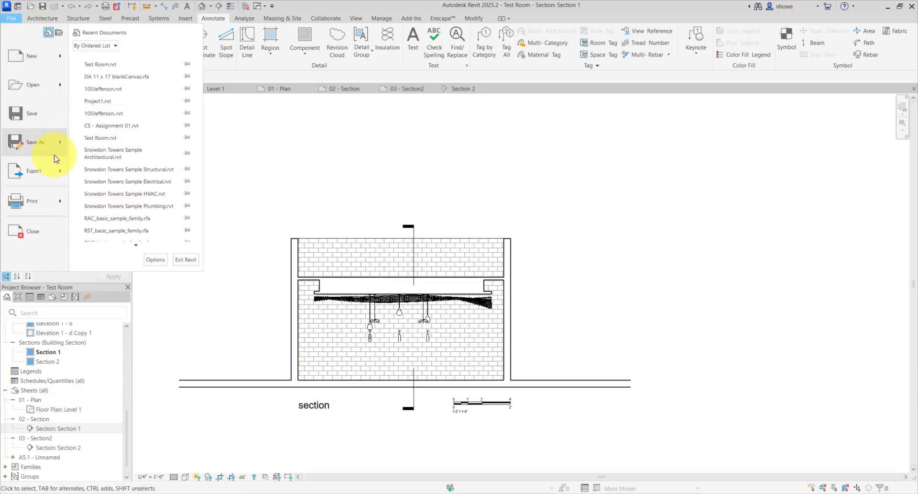
pyautogui.moveTo(55, 170)
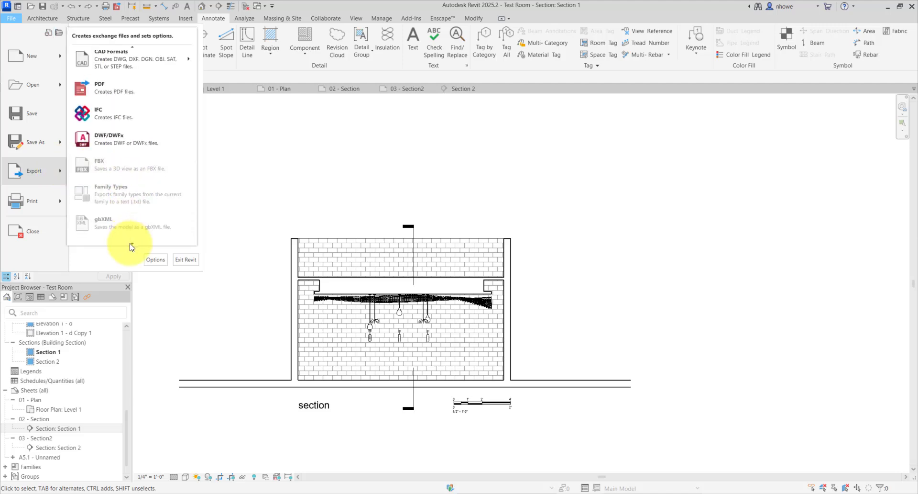
pyautogui.moveTo(131, 245)
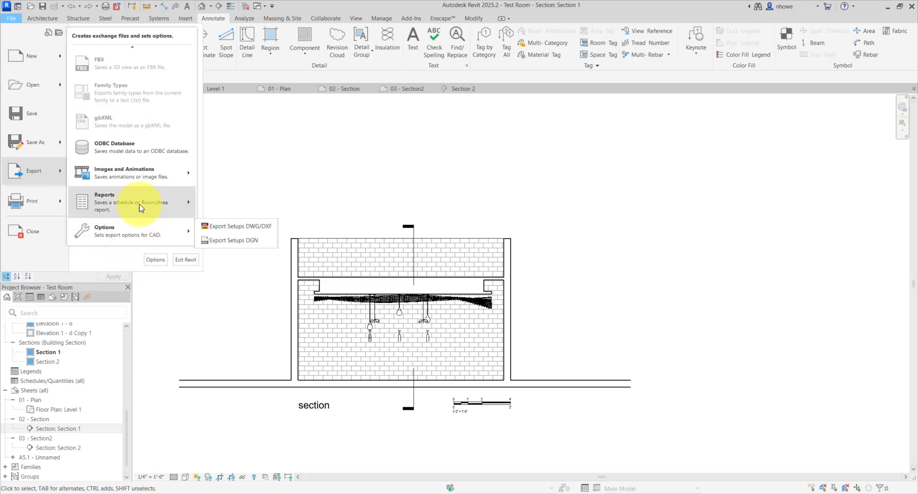
pyautogui.moveTo(139, 174)
pyautogui.click(219, 196)
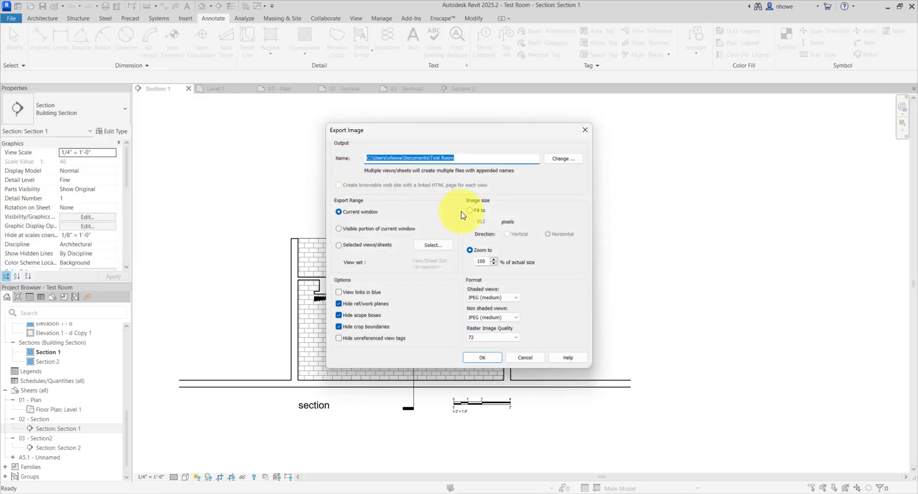
pyautogui.click(343, 245)
# - Filter 2D views out of the export selection and include sheets 01 Plan and 02 Section
pyautogui.click(418, 246)
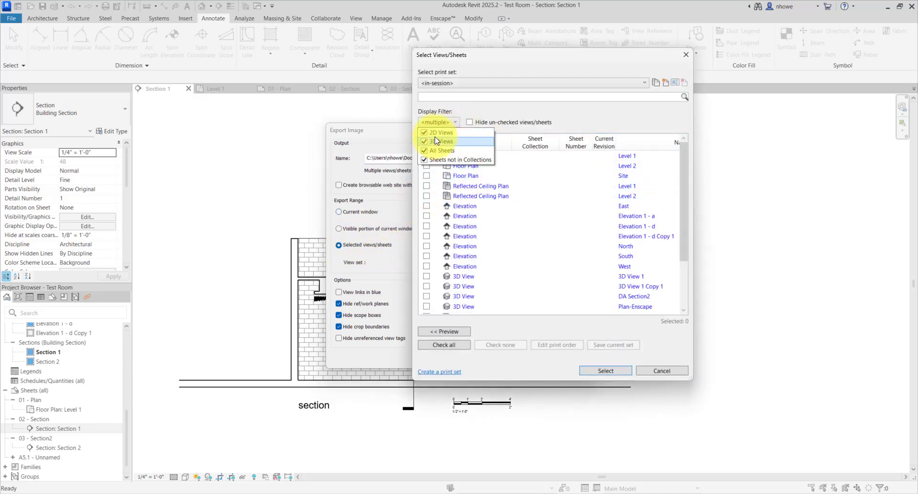
pyautogui.click(424, 132)
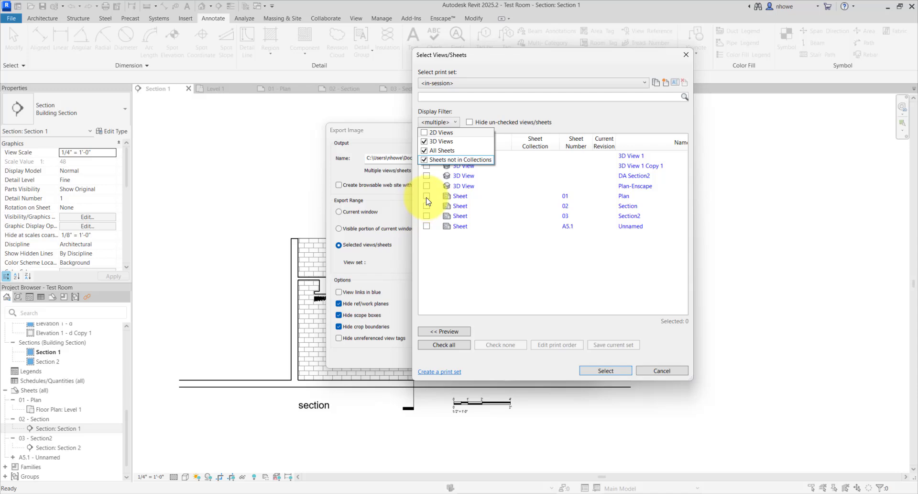
pyautogui.click(428, 201)
pyautogui.click(426, 195)
pyautogui.click(427, 206)
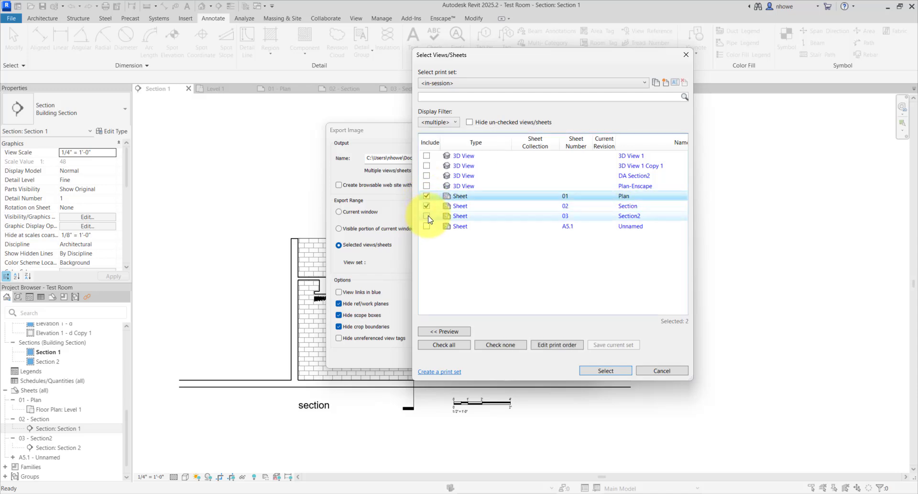
pyautogui.click(605, 370)
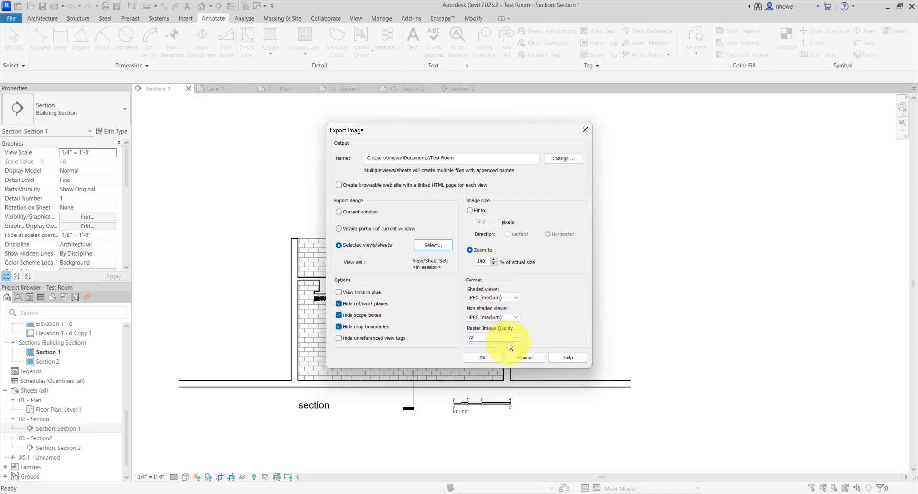
# - Set the raster image quality to 300, keep the JPEG (medium) format, and export the selected sheets
pyautogui.click(490, 357)
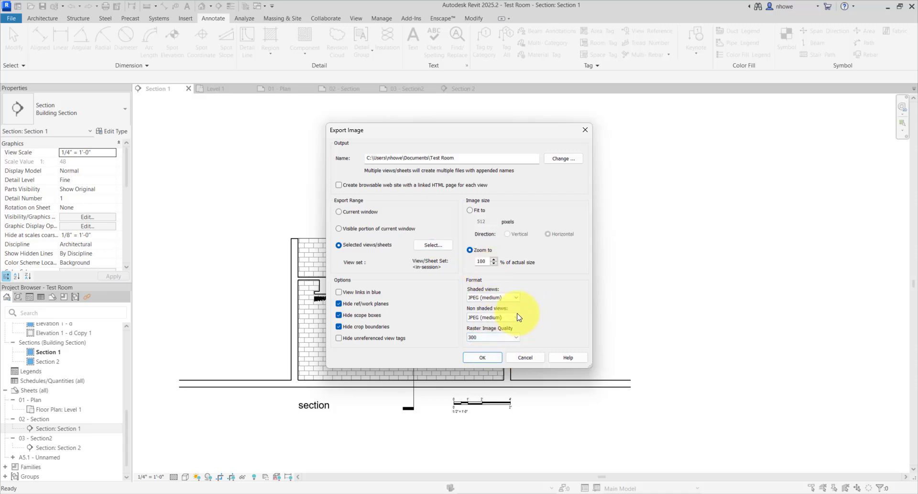
pyautogui.click(516, 299)
pyautogui.click(541, 300)
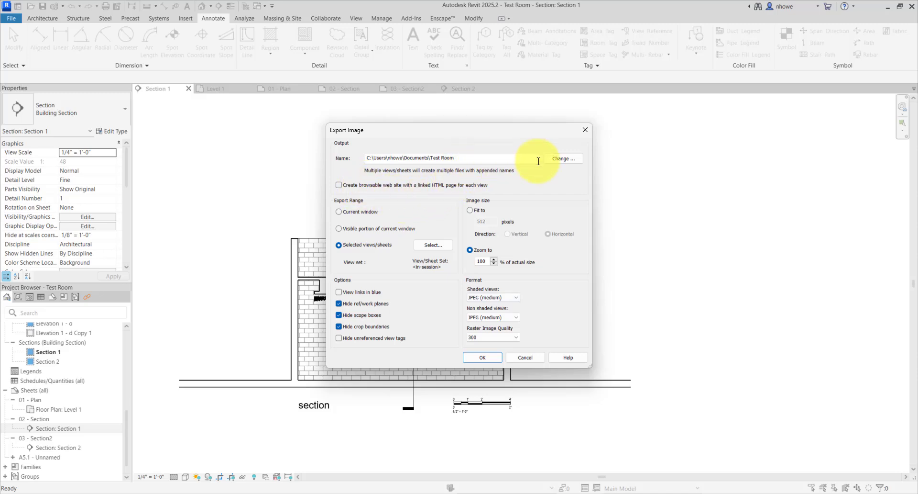
pyautogui.click(483, 359)
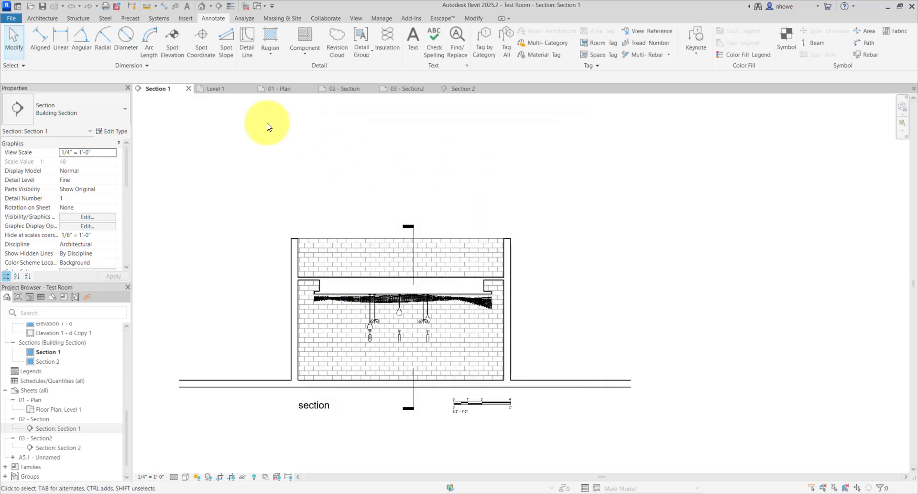
# - Start another image export and open the choice of output file location
pyautogui.click(14, 19)
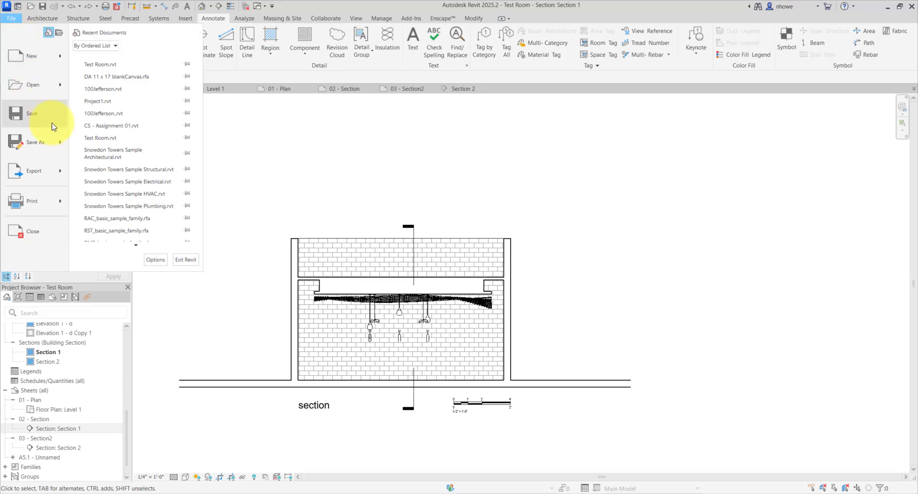
pyautogui.moveTo(60, 177)
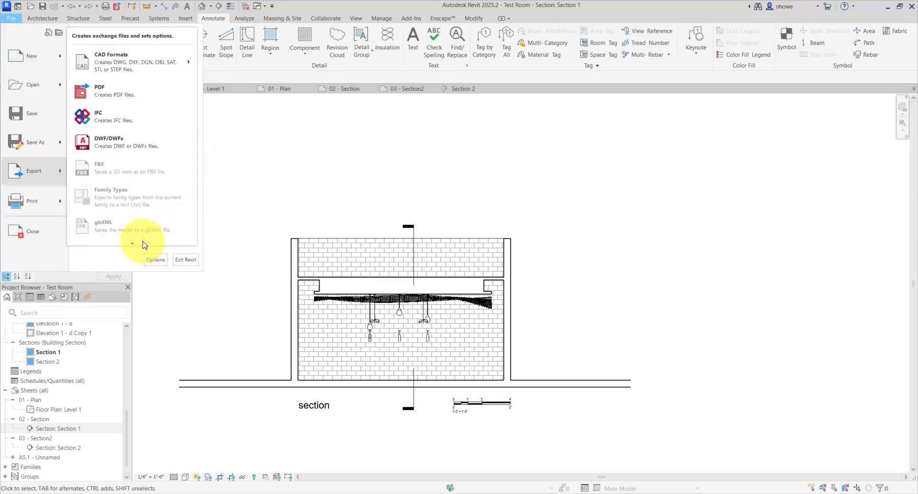
pyautogui.moveTo(137, 245)
pyautogui.moveTo(210, 173)
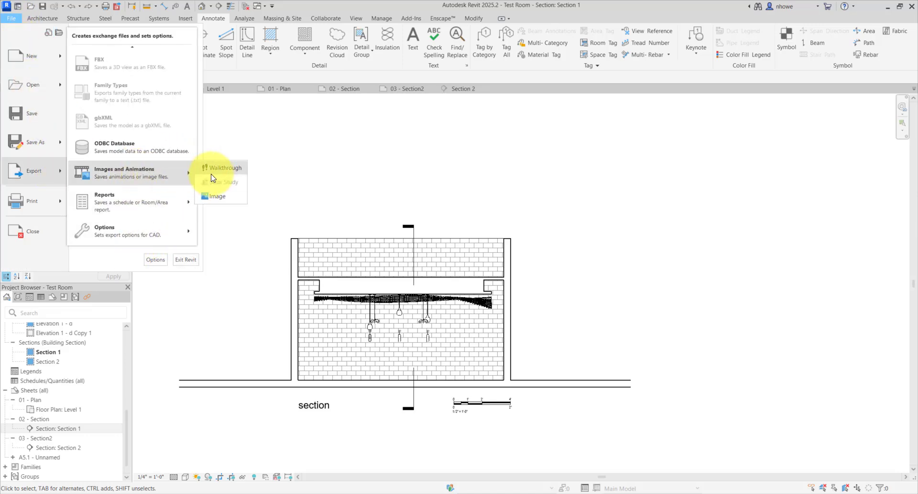
pyautogui.click(215, 195)
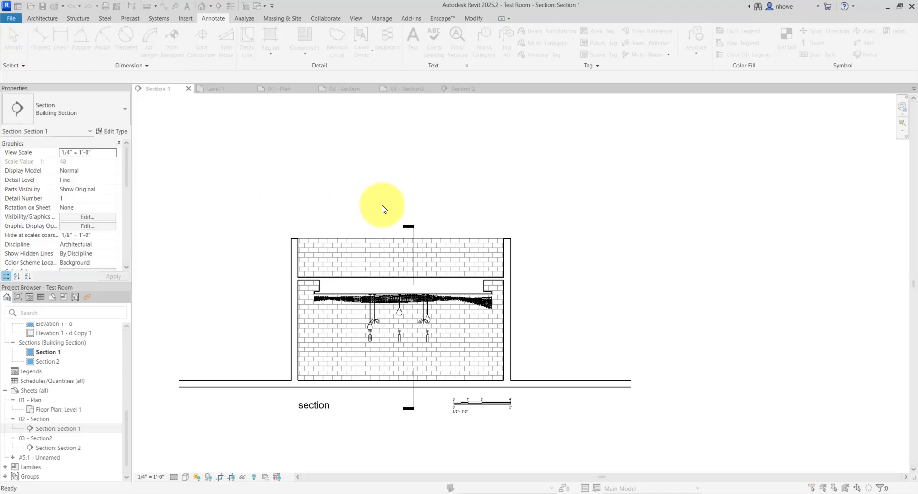
pyautogui.click(560, 161)
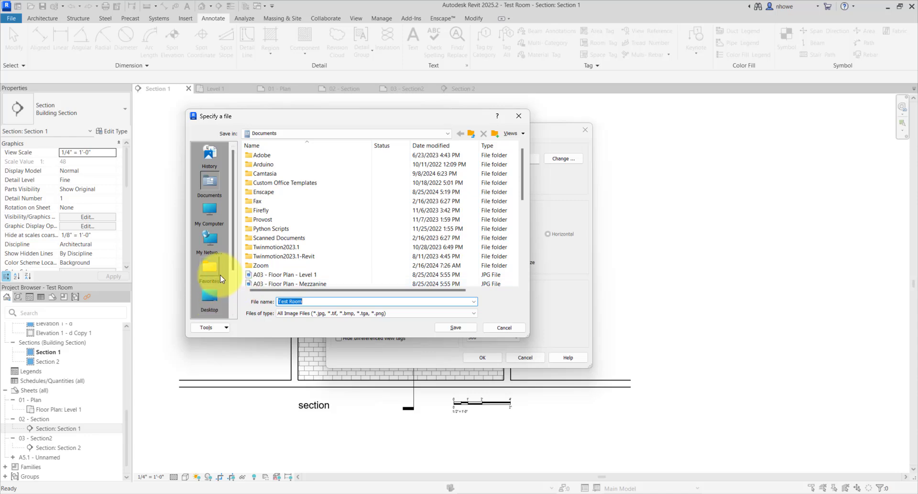
# - Look through the available save locations and open the OneDrive - Kansas State University folder
pyautogui.click(210, 213)
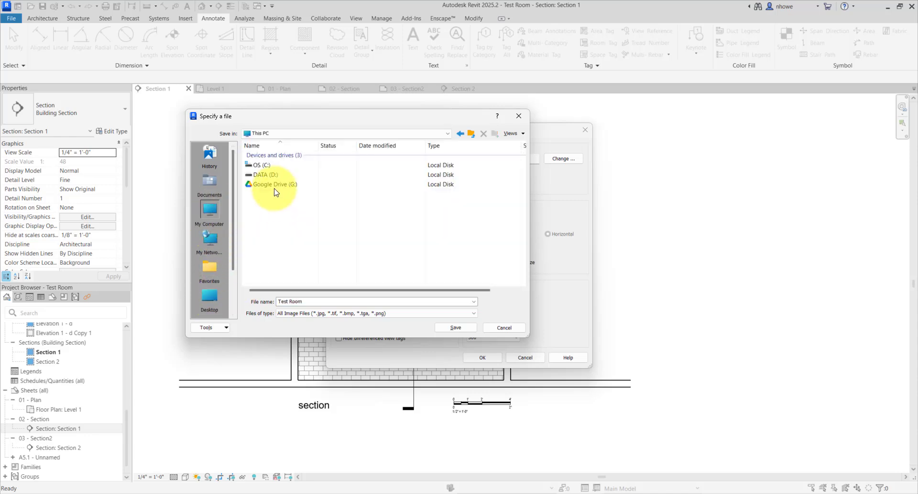
pyautogui.click(210, 269)
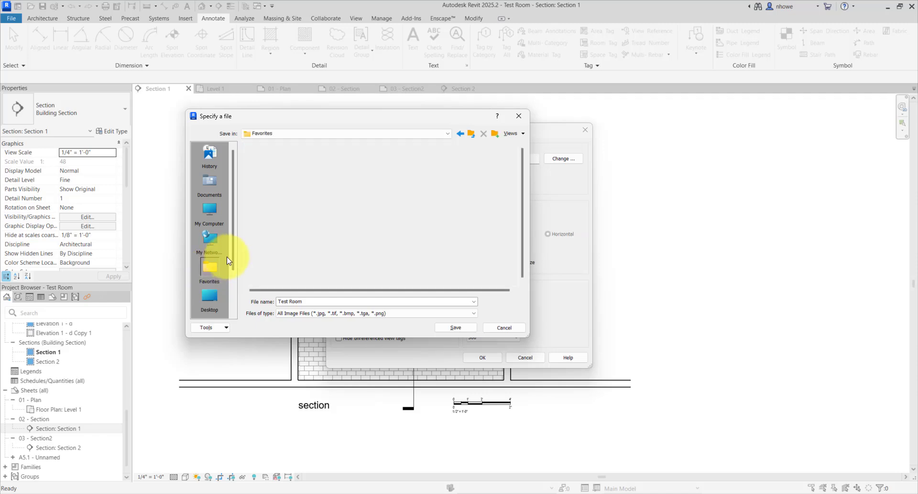
pyautogui.click(210, 294)
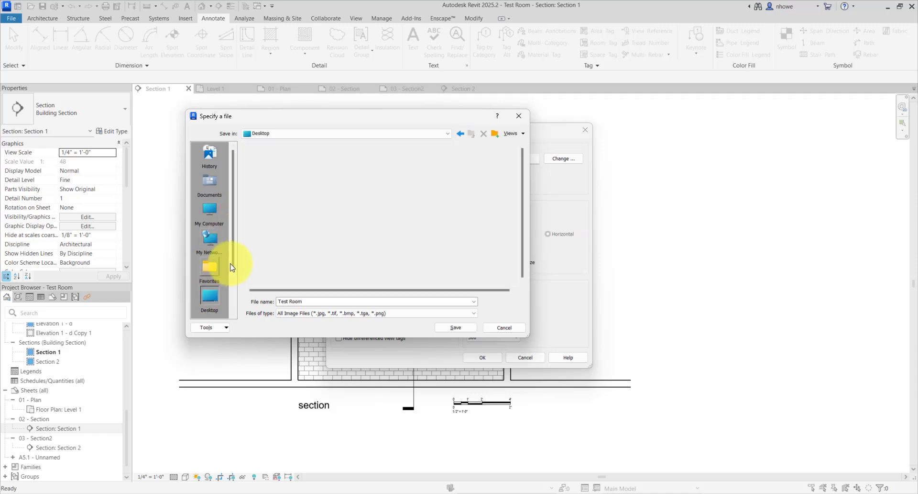
pyautogui.scroll(2, 283, 220)
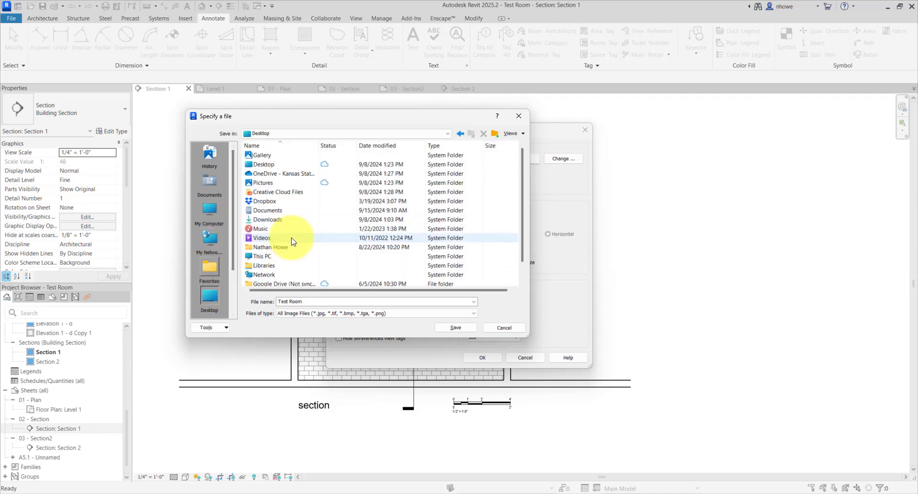
pyautogui.doubleClick(286, 177)
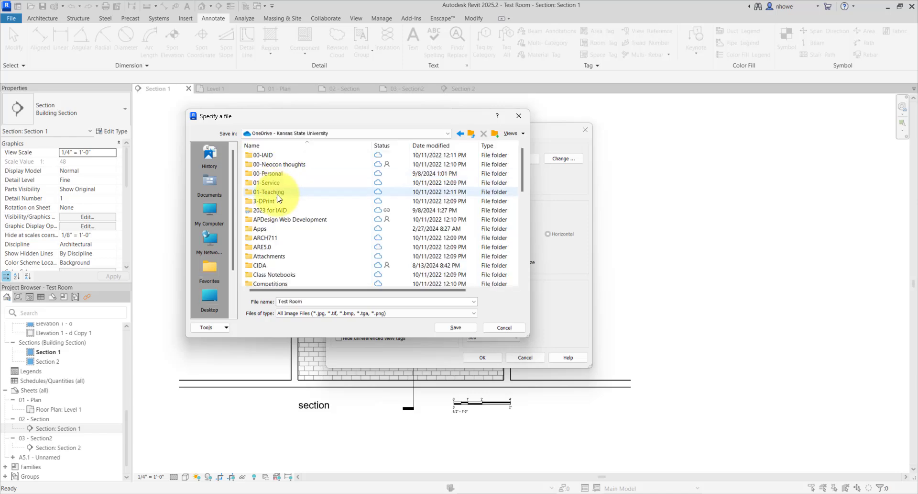
# - Browse through the OneDrive folders and IARC310 to the A-03 folder for the exported images
pyautogui.scroll(-5, 335, 201)
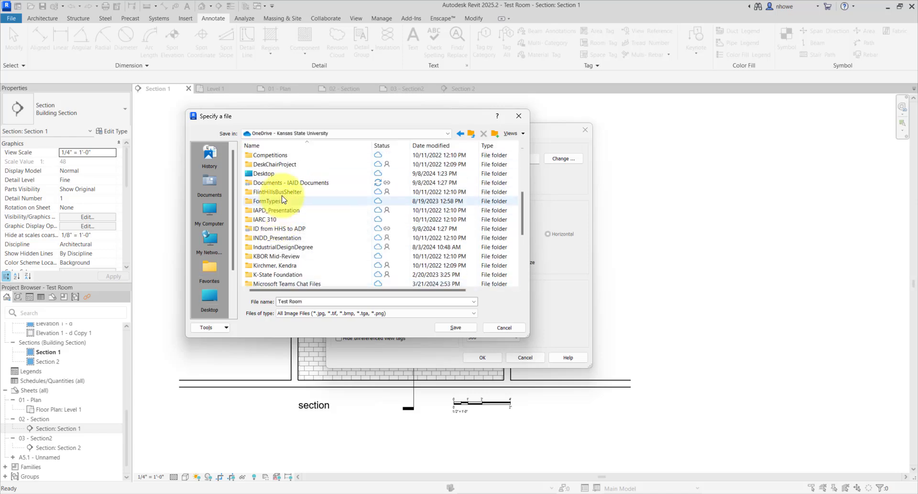
pyautogui.doubleClick(289, 183)
pyautogui.doubleClick(267, 164)
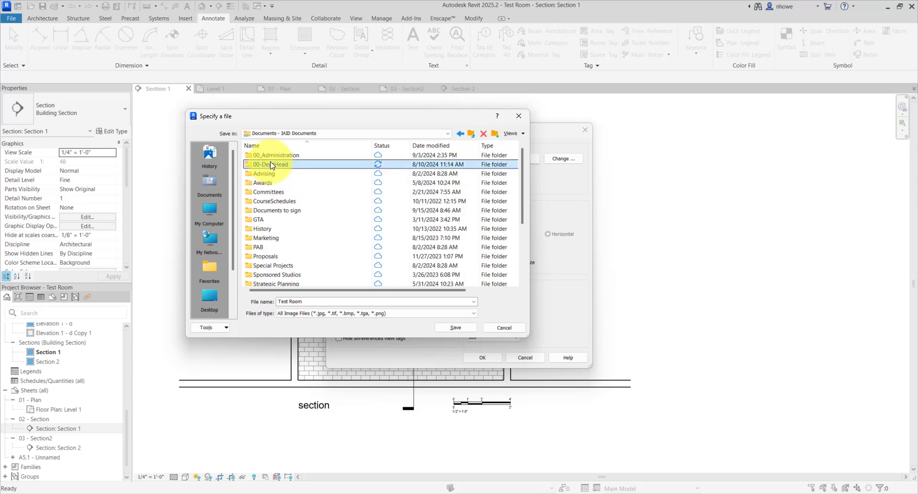
pyautogui.doubleClick(265, 211)
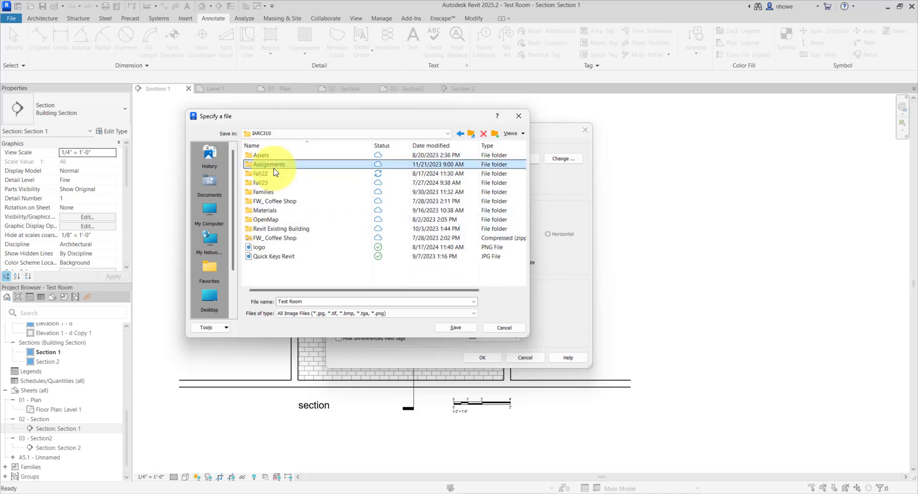
pyautogui.doubleClick(268, 173)
pyautogui.doubleClick(264, 174)
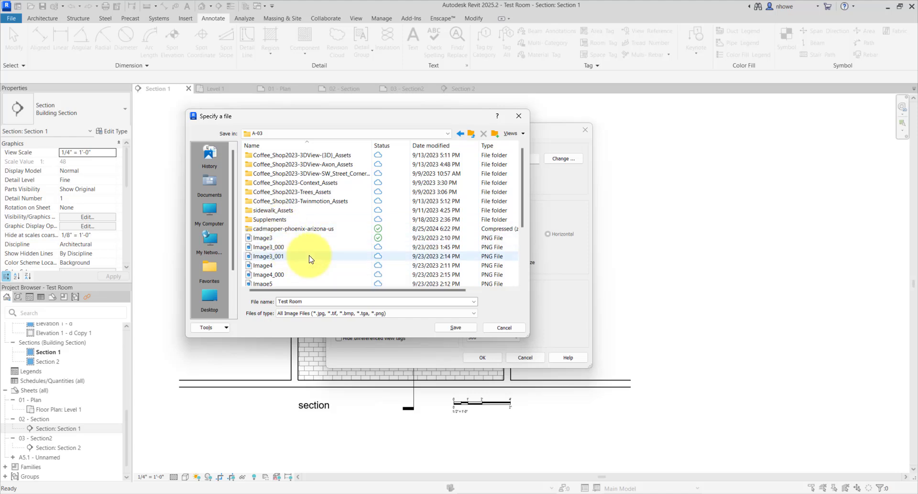
# - Create a folder named drawings inside A-03 and set it as the save location for the exported images
pyautogui.rightClick(309, 257)
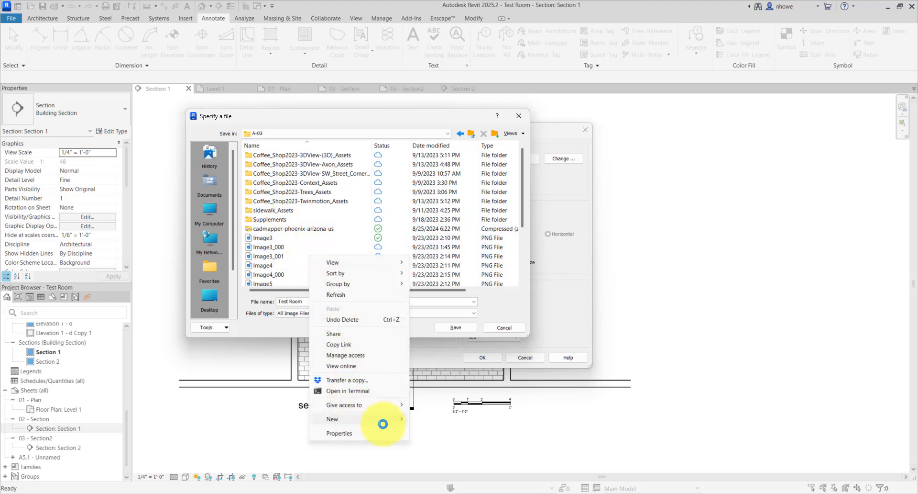
pyautogui.moveTo(382, 424)
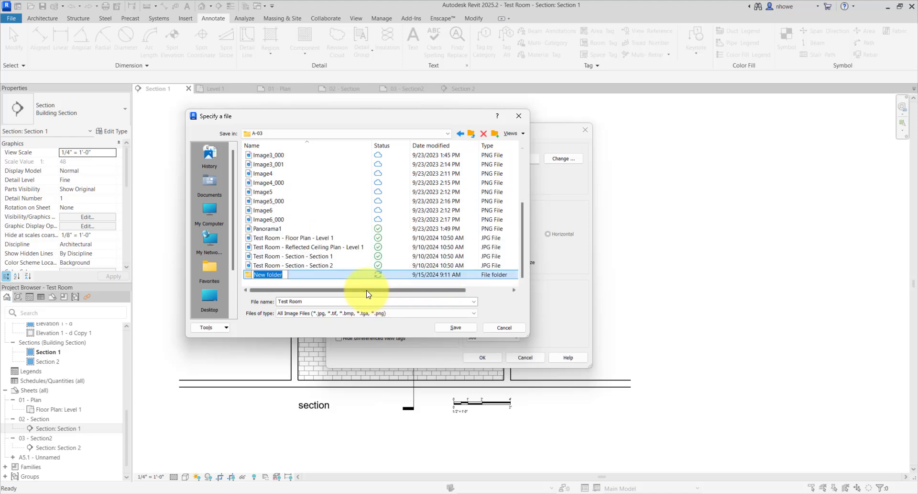
pyautogui.write('drawings')
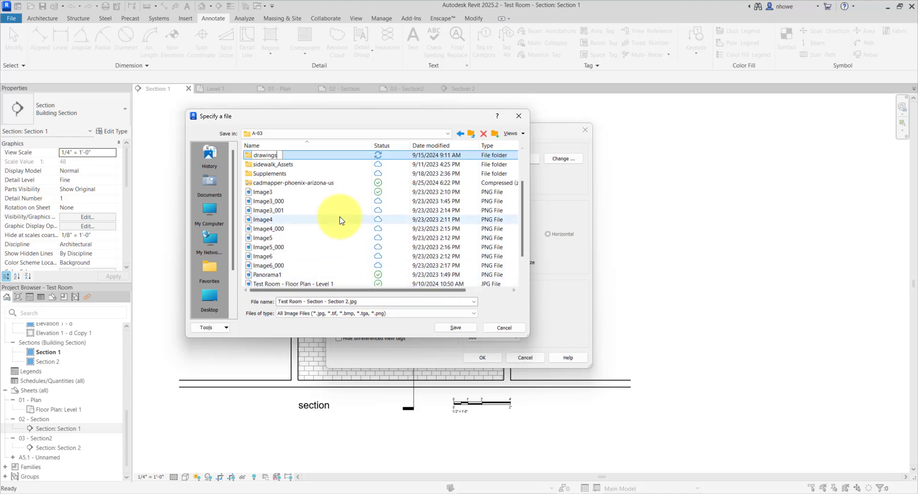
pyautogui.doubleClick(289, 153)
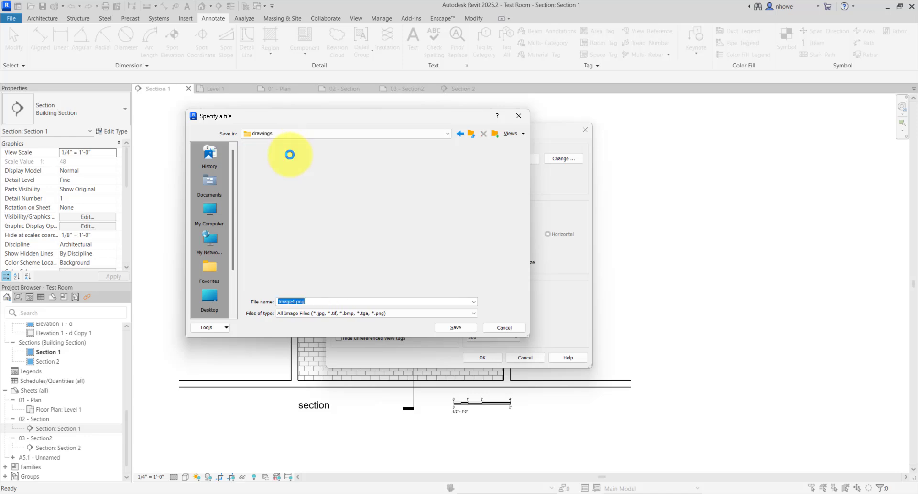
pyautogui.click(469, 328)
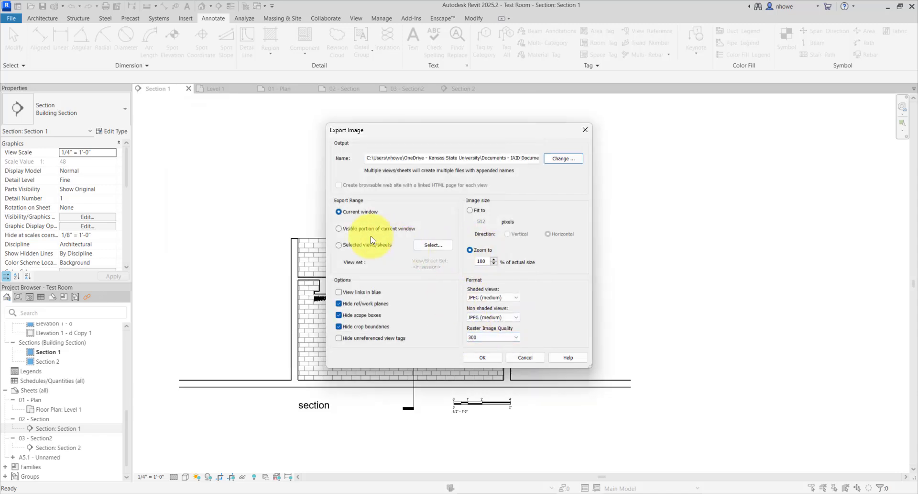
# - Set the export range to selected views/sheets, accept the current view/sheet set, and run the image export
pyautogui.click(344, 245)
pyautogui.click(425, 246)
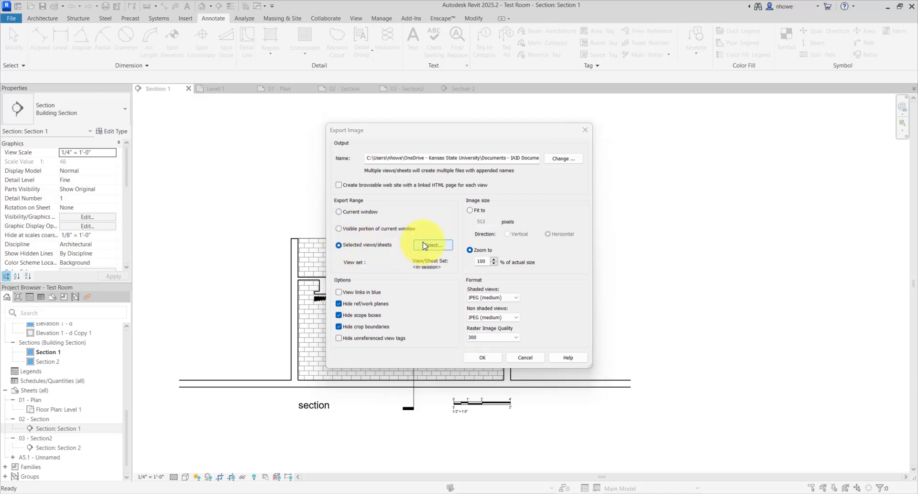
pyautogui.click(606, 371)
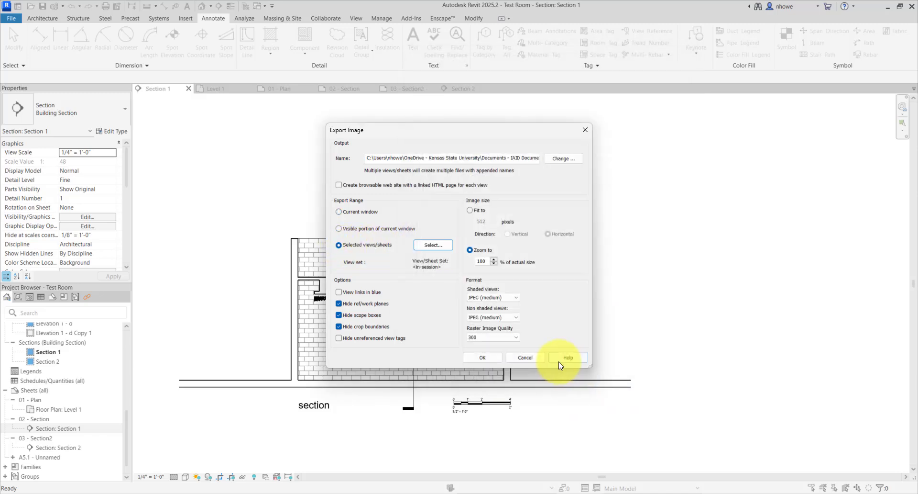
pyautogui.click(483, 358)
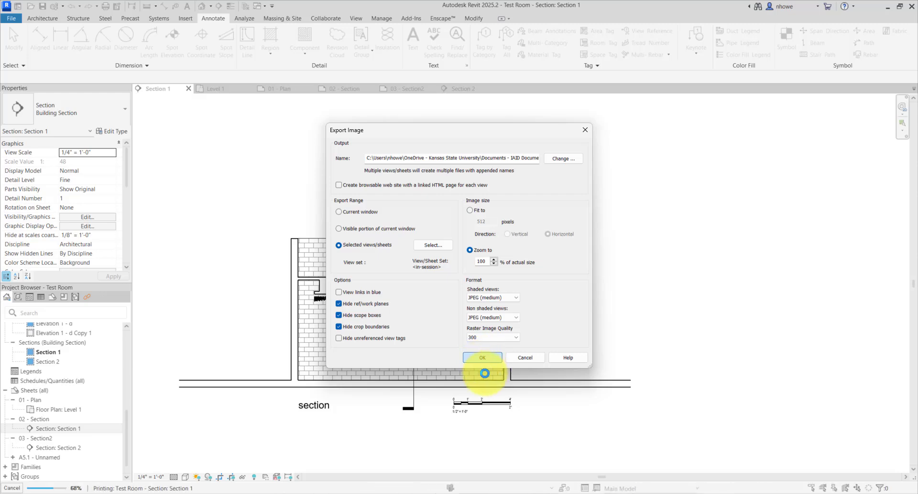